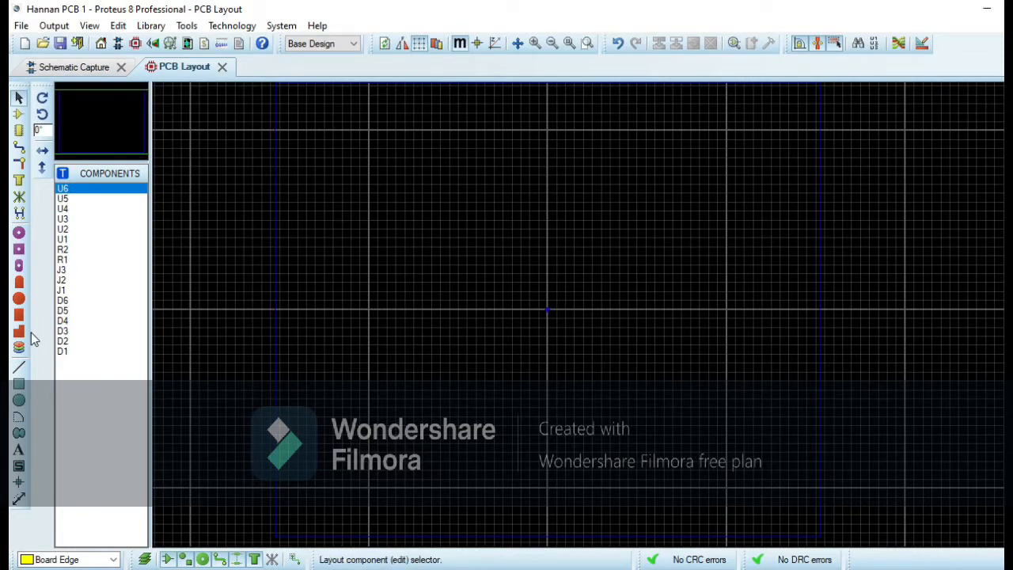
Draw the rectangular board outline on the Board Edge layer around the origin, starting its upper-left corner at about X -125, Y 97.5
left_click(20, 385)
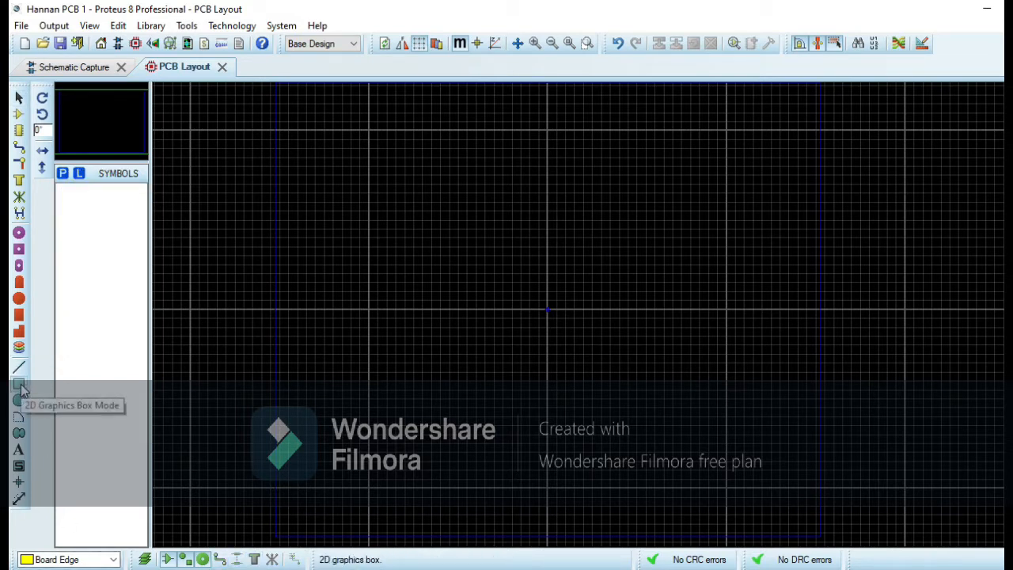
left_click(114, 559)
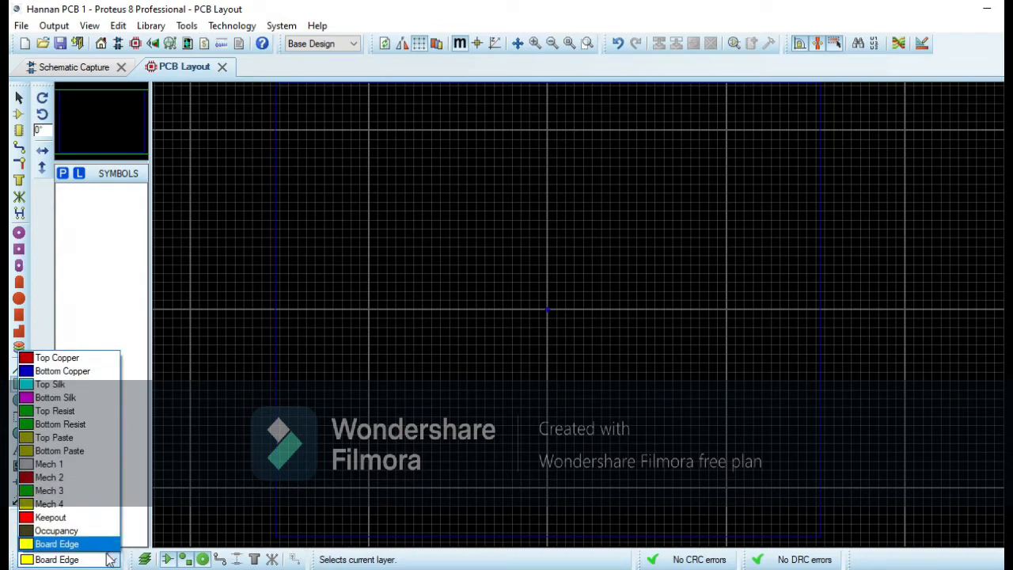
left_click(76, 546)
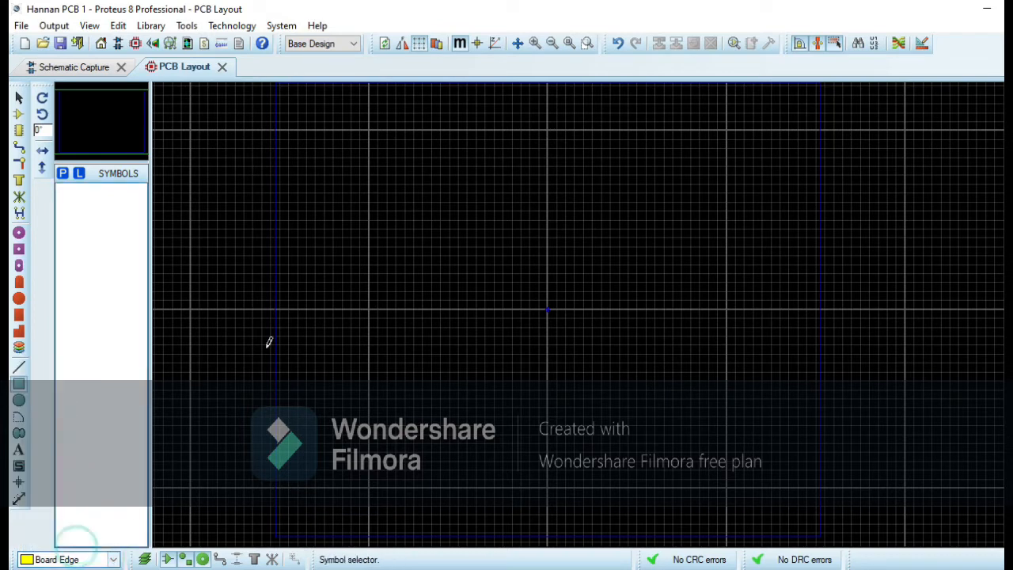
left_click(323, 135)
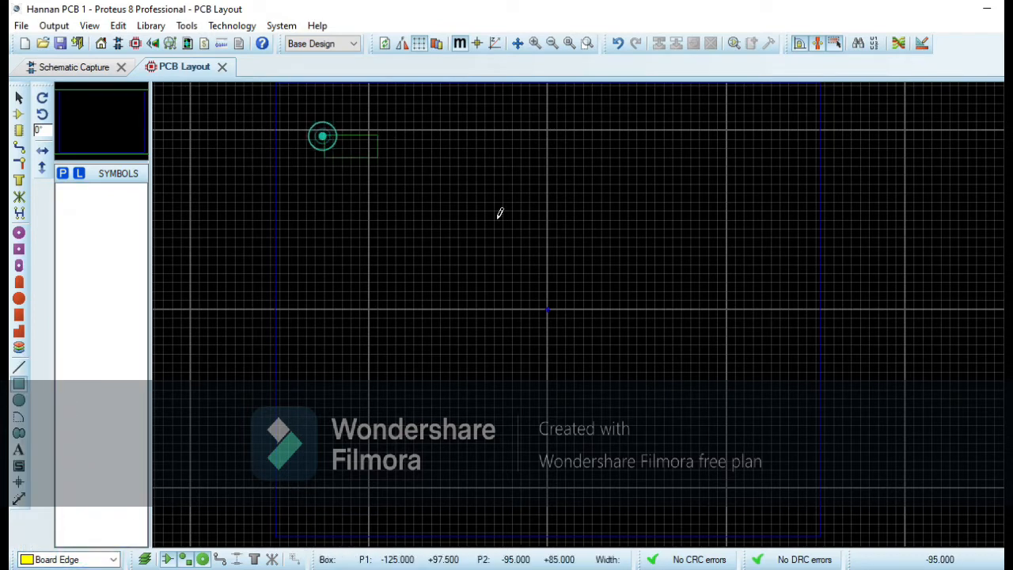
left_click(775, 477)
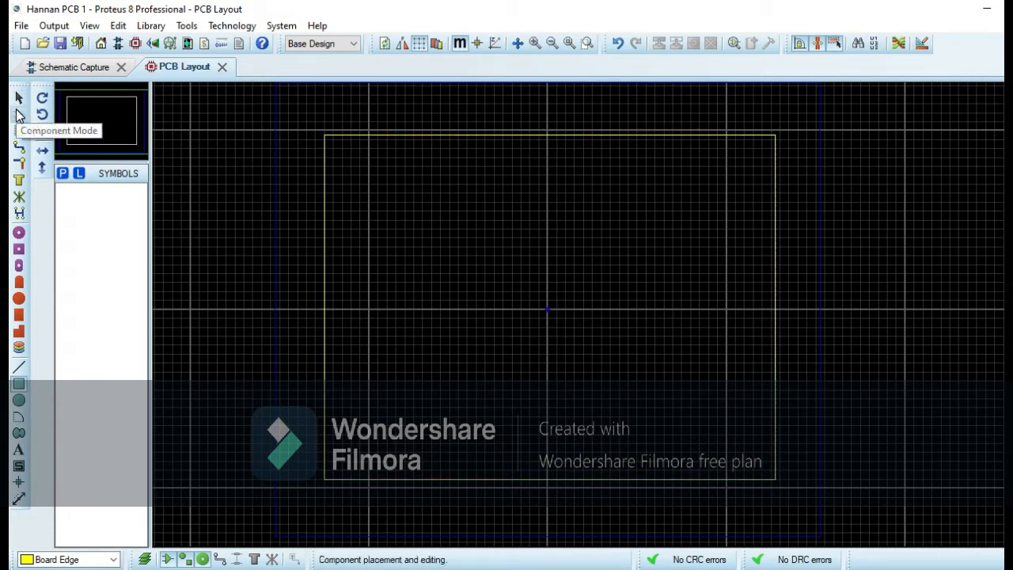
Auto-place all listed components, D1–D6, J1–J3, R1–R2 and U1–U6, inside the board outline
left_click(19, 115)
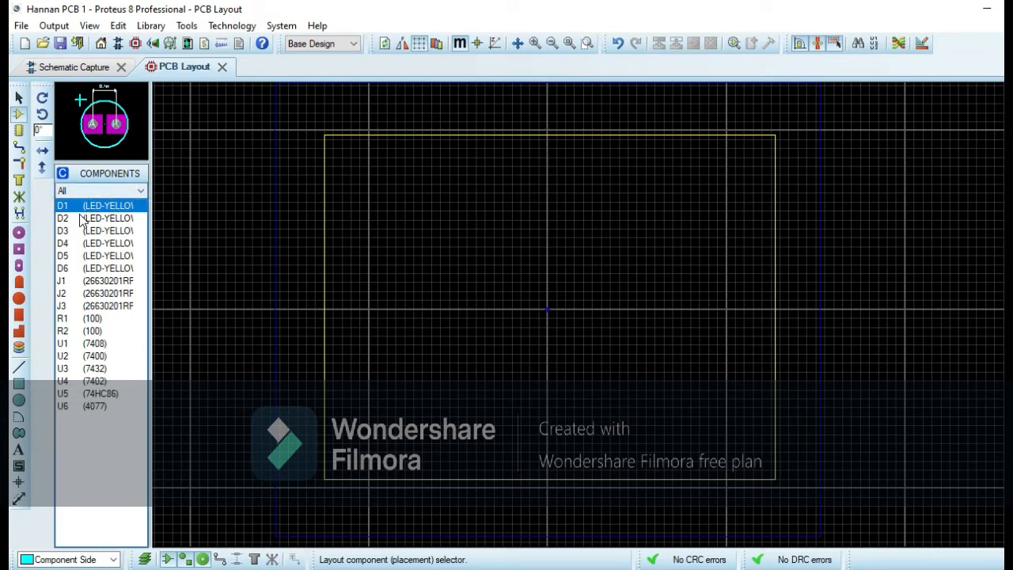
left_click(186, 27)
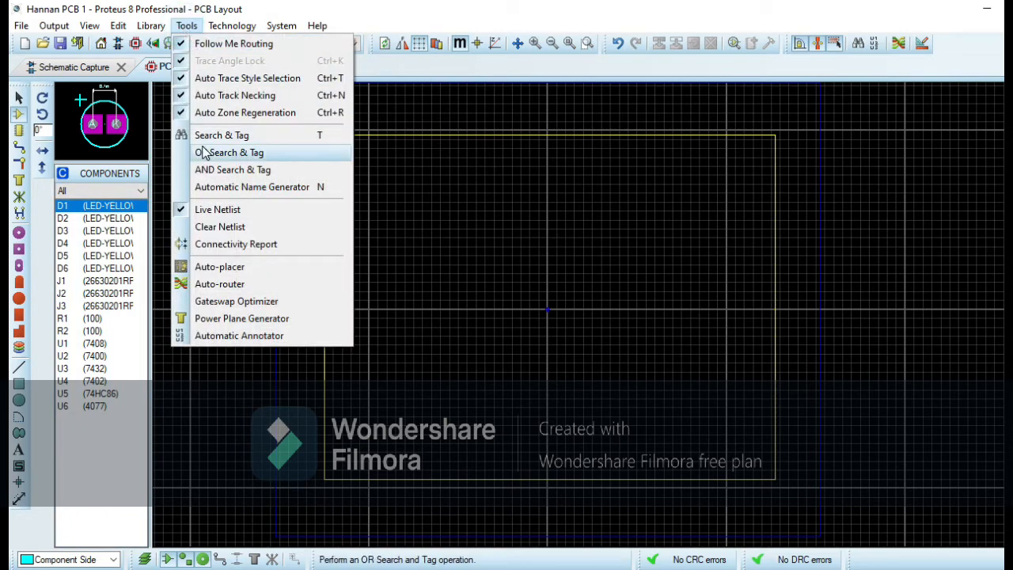
left_click(202, 269)
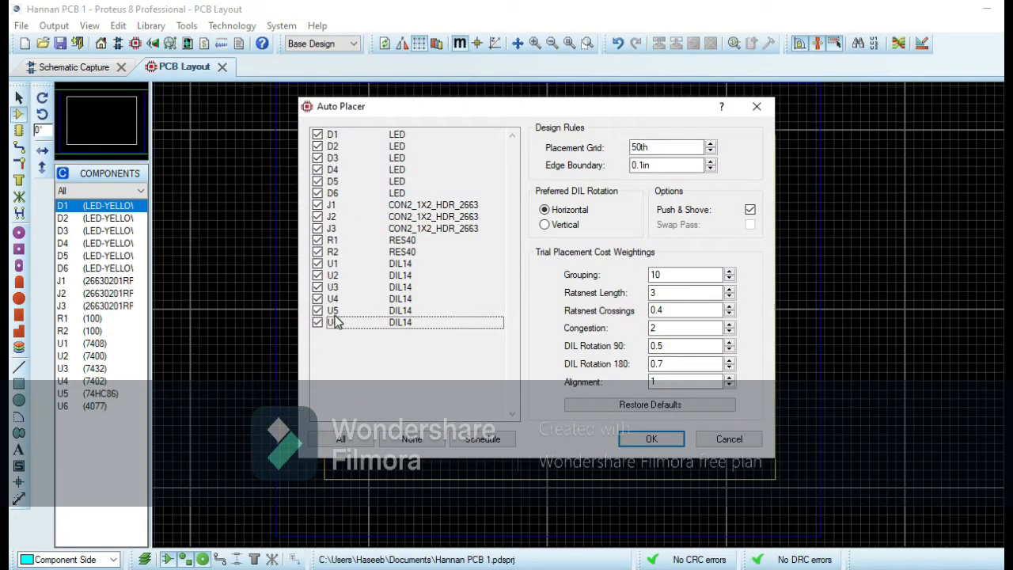
left_click(644, 437)
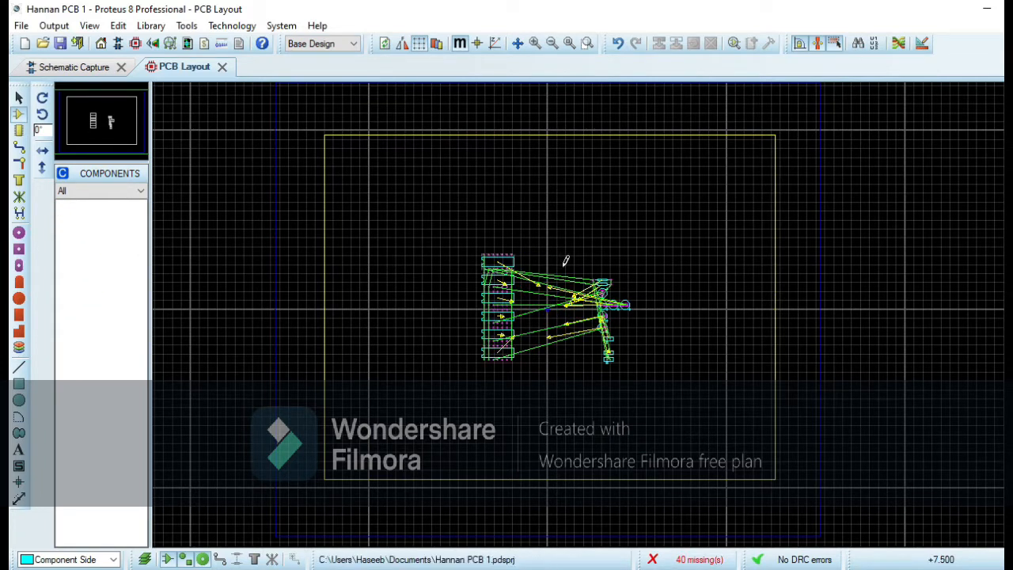
Move U4 and the two ICs directly below it out of the stack, spacing them apart toward the board's left side
left_click(490, 270)
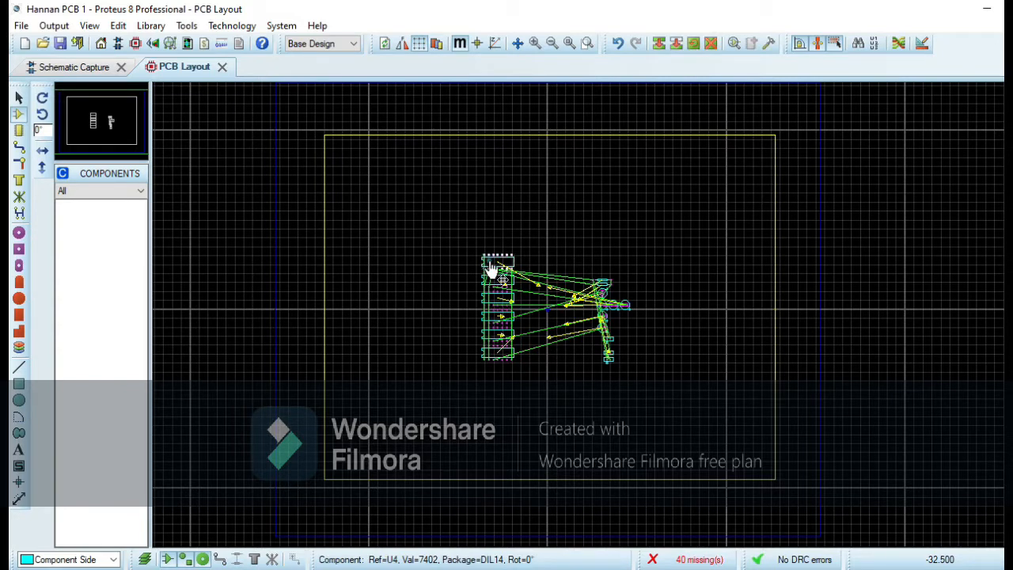
left_click_drag(491, 269, 449, 228)
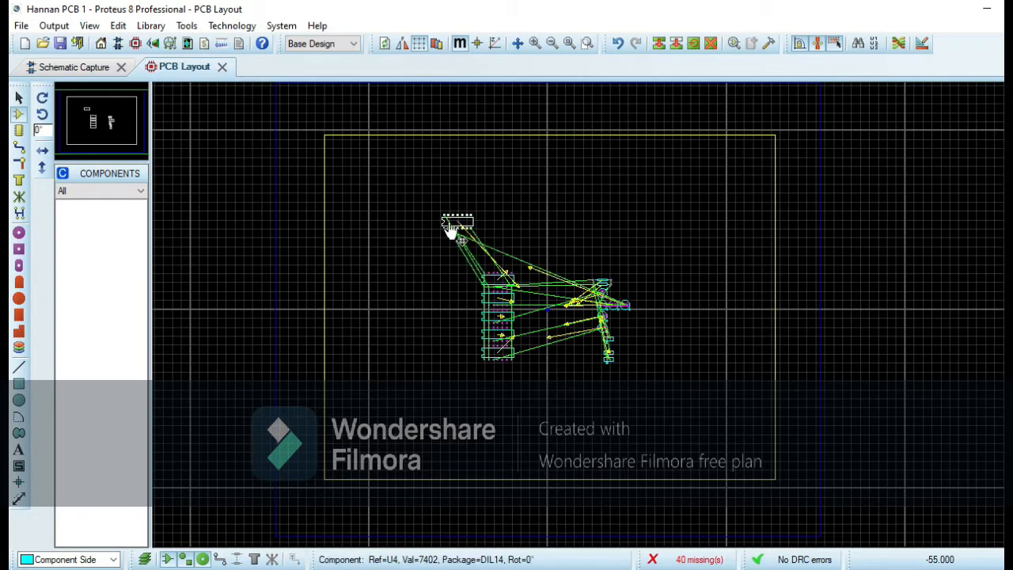
left_click(483, 286)
left_click_drag(485, 285, 449, 268)
left_click(494, 301)
left_click_drag(495, 302, 469, 301)
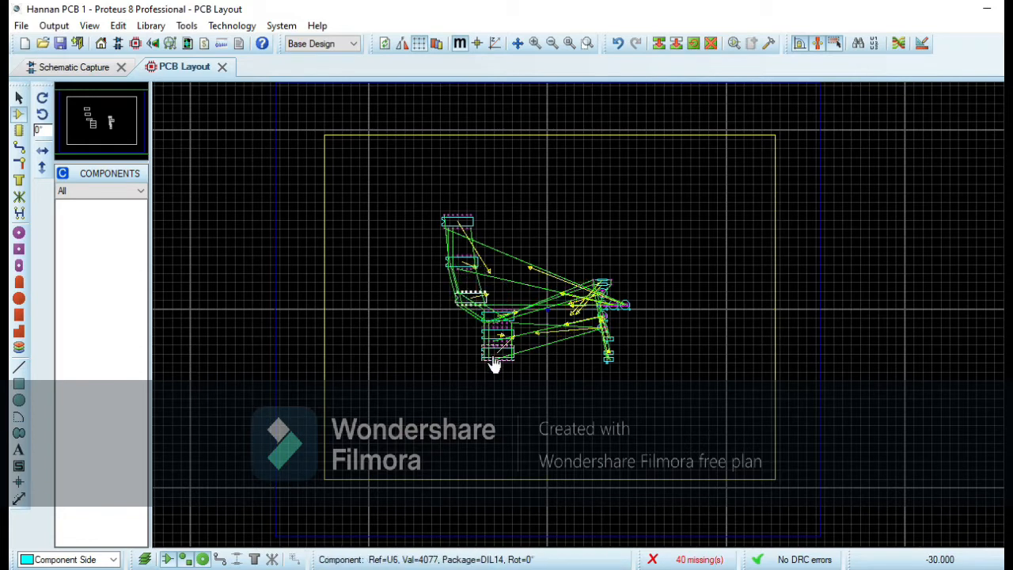
Move the three lower ICs, with U6 lowest, under the others and align all six in a spaced vertical column
left_click(493, 357)
left_click_drag(493, 357, 452, 410)
left_click(492, 338)
left_click_drag(492, 339, 451, 371)
left_click(487, 320)
left_click_drag(487, 320, 451, 338)
left_click(471, 303)
left_click_drag(472, 303, 463, 303)
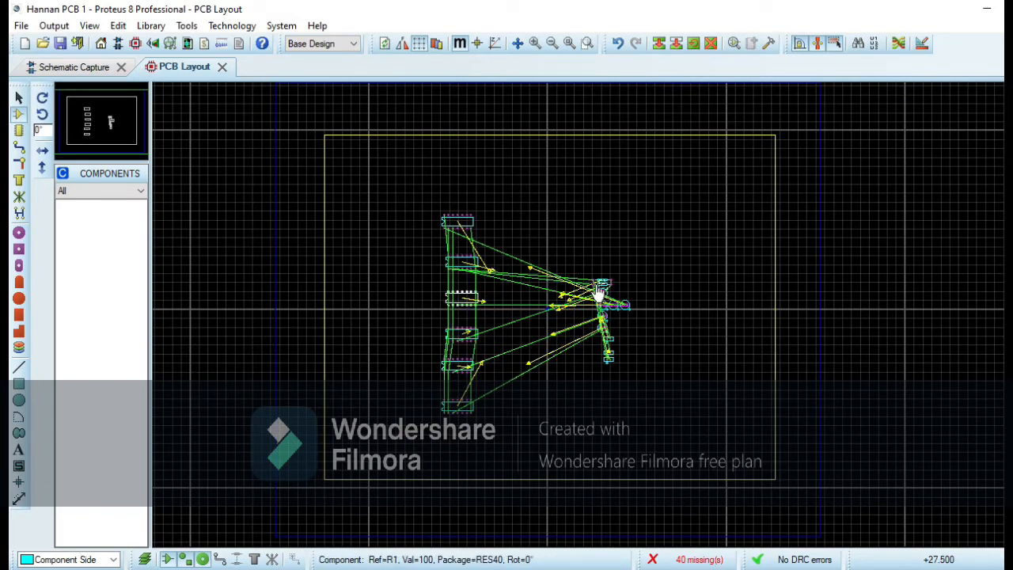
Move resistors R1 and R2 to the upper middle of the board and spread out the LEDs clustered below them
left_click(599, 288)
left_click_drag(599, 287, 559, 211)
left_click(606, 286)
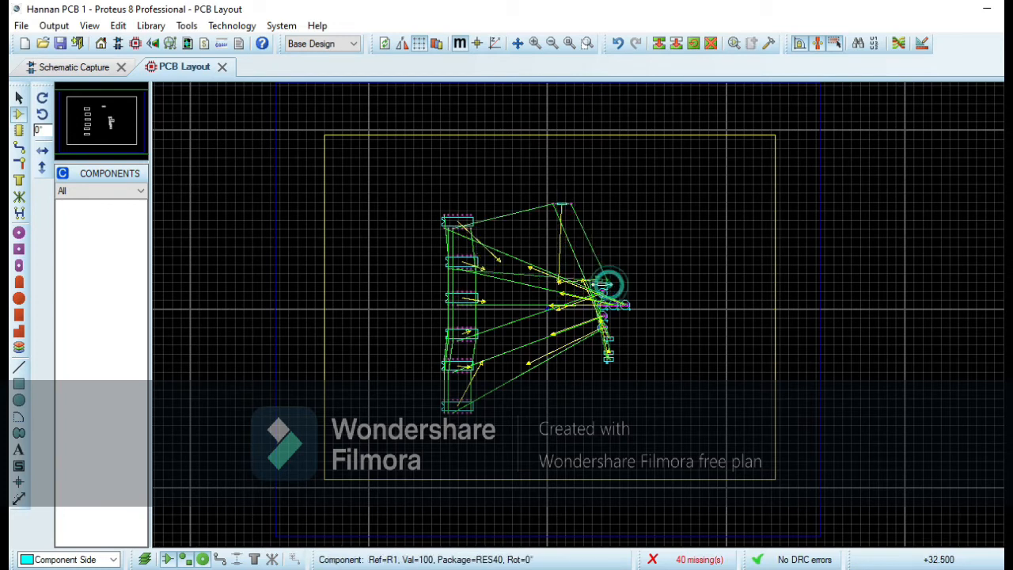
left_click_drag(605, 285, 560, 242)
left_click(603, 297)
mouse_move(602, 297)
left_mouse_down()
mouse_move(557, 266)
mouse_move(604, 275)
mouse_move(614, 290)
left_mouse_up()
left_click(626, 304)
left_click(615, 308)
Spread the three connectors over the board's lower right and move LEDs D6 and D5 toward the bottom near the IC column
left_click(610, 363)
left_click_drag(610, 362, 617, 467)
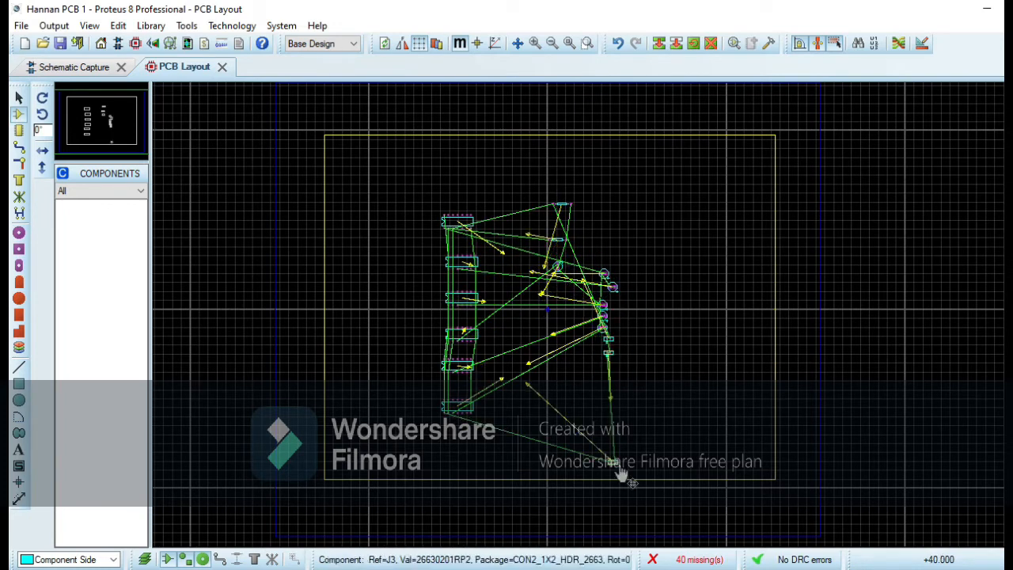
left_click(608, 355)
left_click_drag(608, 356, 617, 417)
left_click(610, 341)
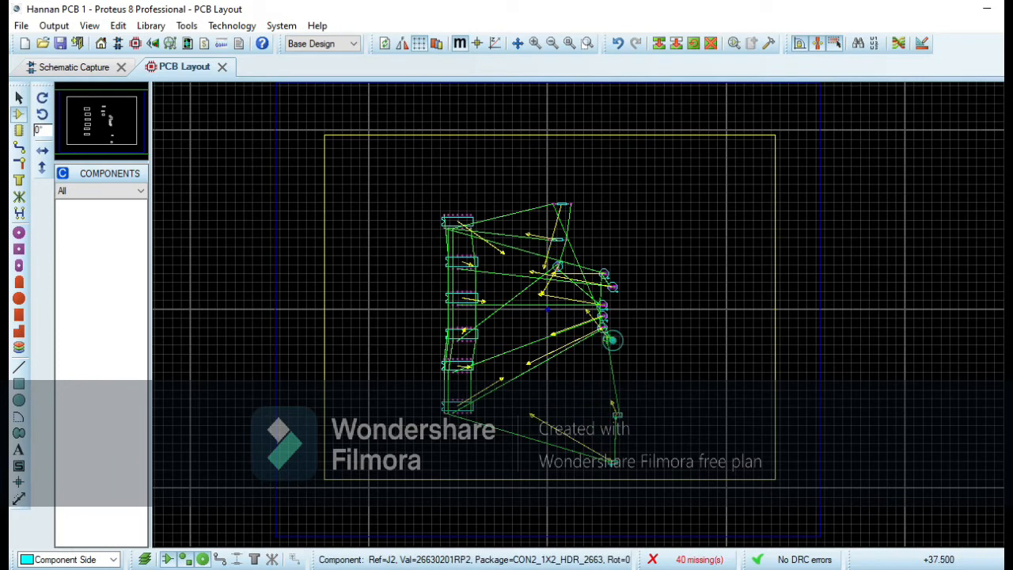
left_click_drag(610, 341, 637, 386)
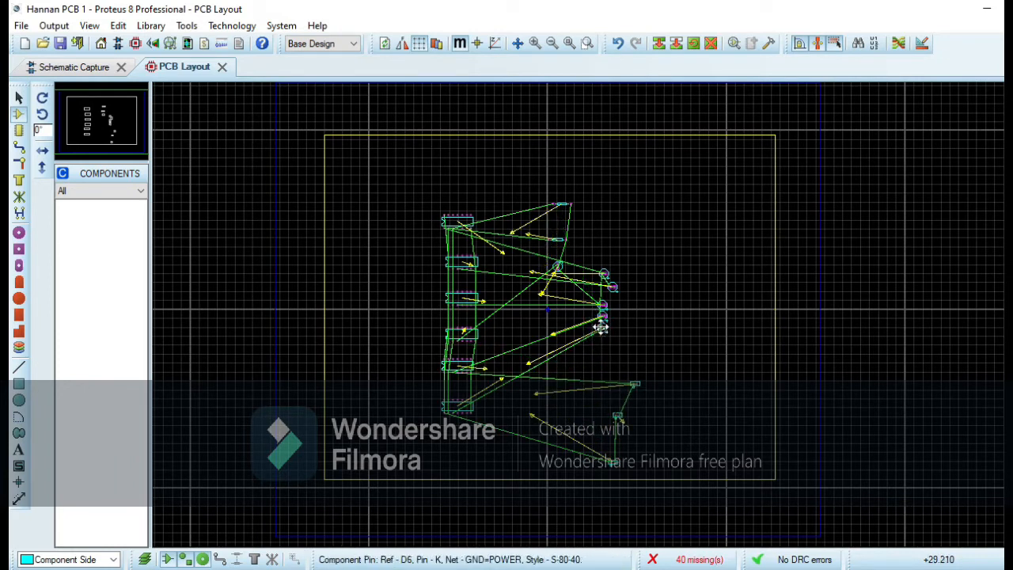
left_click_drag(602, 329, 465, 465)
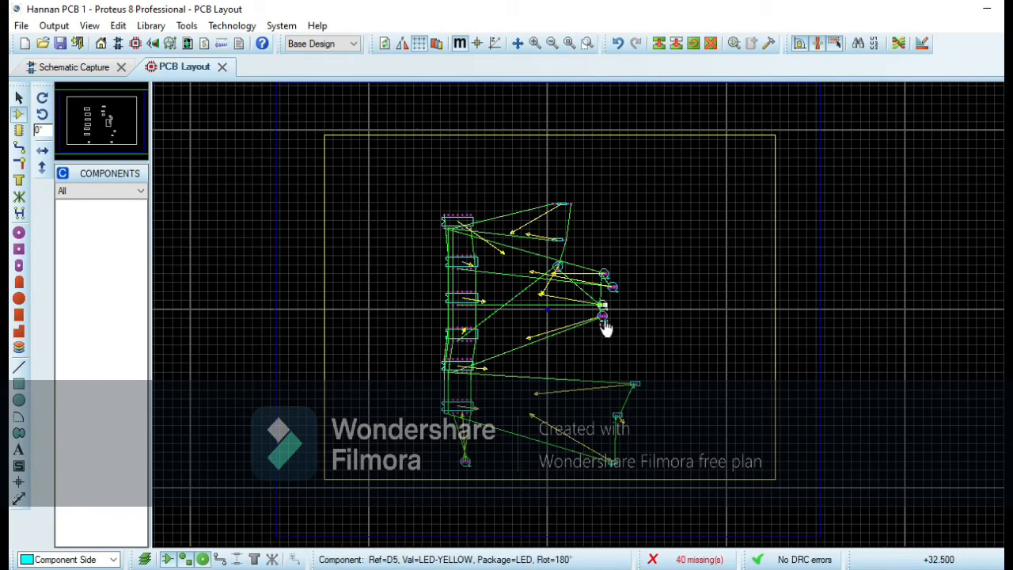
left_click_drag(604, 318, 514, 404)
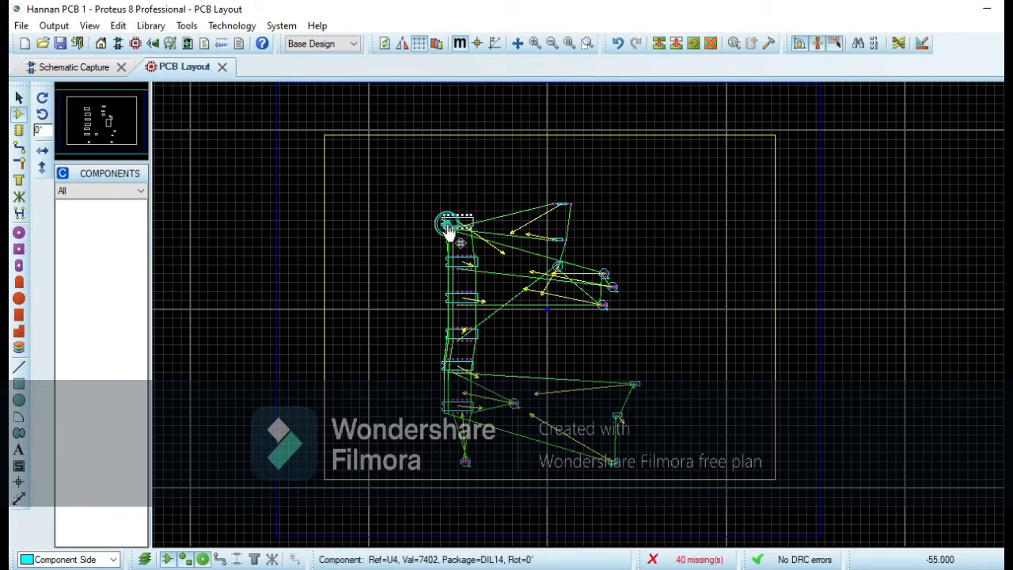
Move U4 and the IC below it to the board's lower left and rotate each 90° to stand vertically
left_click_drag(448, 226, 372, 391)
right_click(384, 387)
left_click(440, 110)
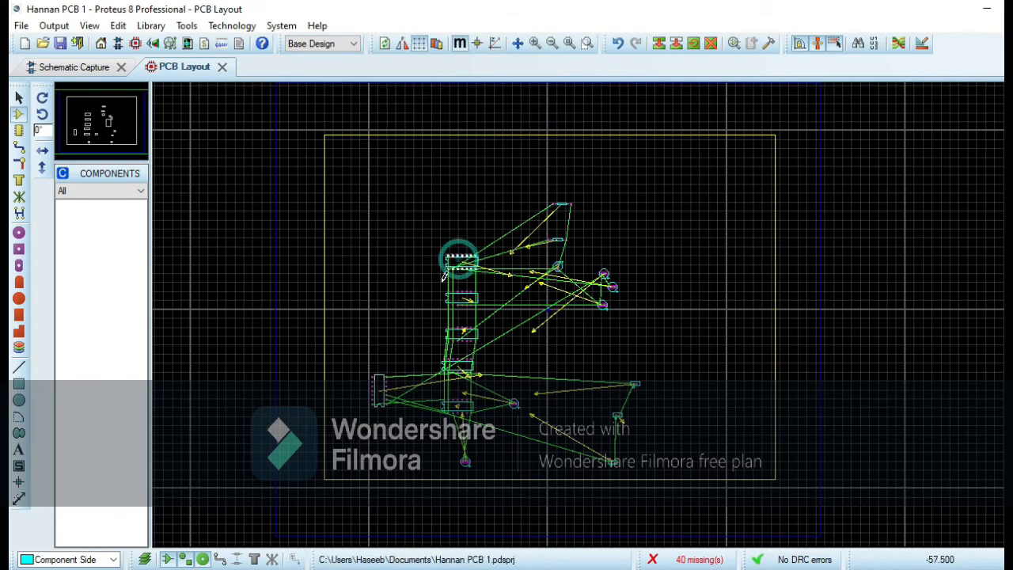
left_click_drag(444, 276, 427, 437)
right_click(427, 437)
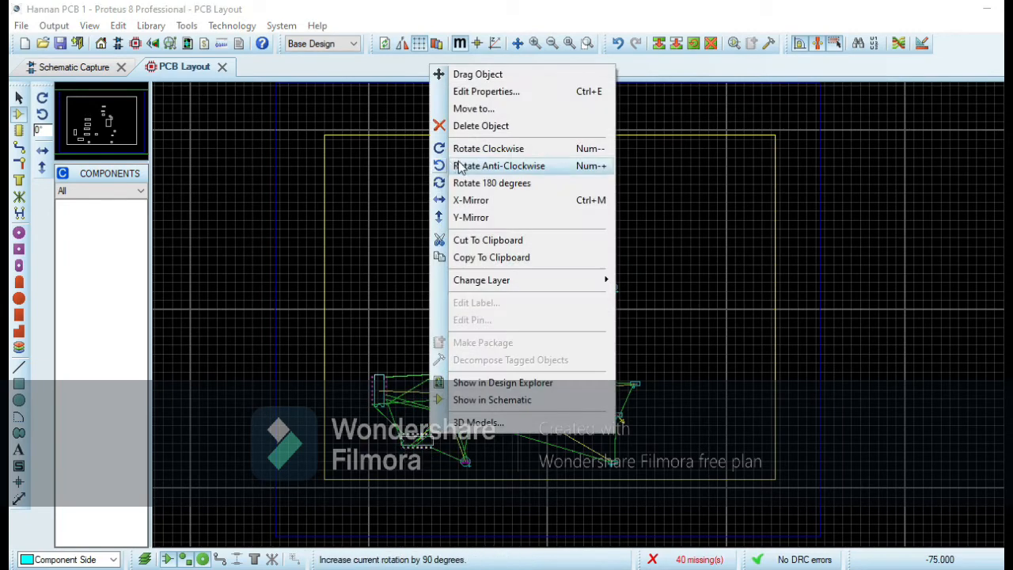
left_click(462, 166)
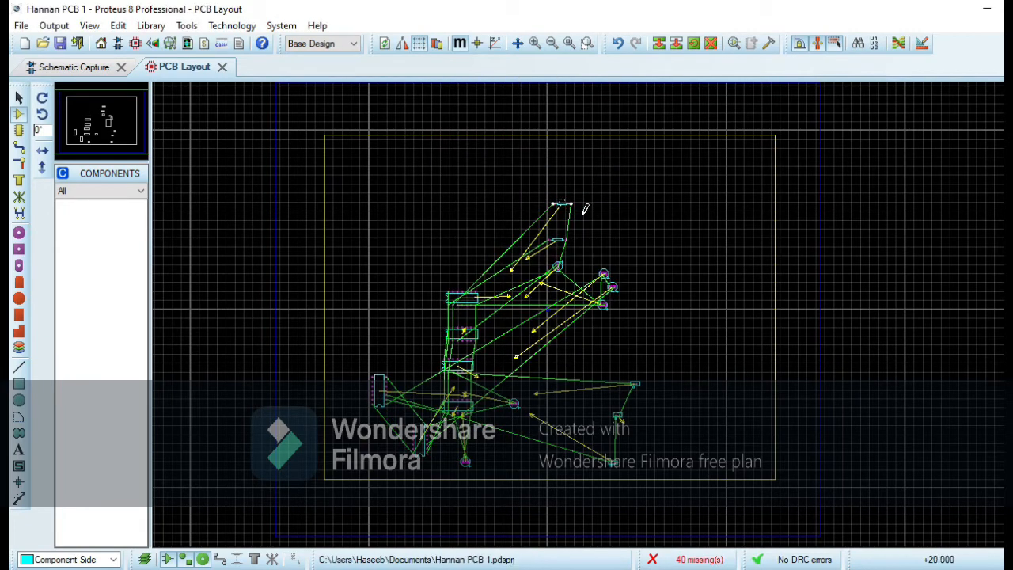
Move resistors R1 and R2 to the upper right area of the board
left_click(584, 213)
left_click_drag(554, 204, 682, 165)
left_click_drag(563, 241, 624, 192)
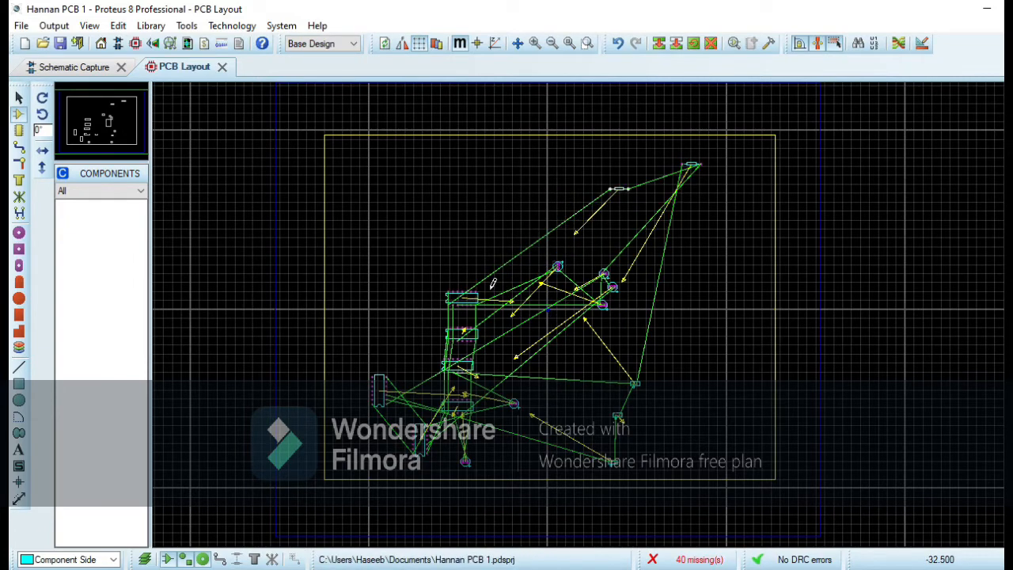
Move the four remaining horizontal ICs up and to the right, clearing the lower part of the board
left_click_drag(471, 299, 569, 192)
left_click_drag(475, 335, 529, 227)
left_click_drag(467, 370, 507, 276)
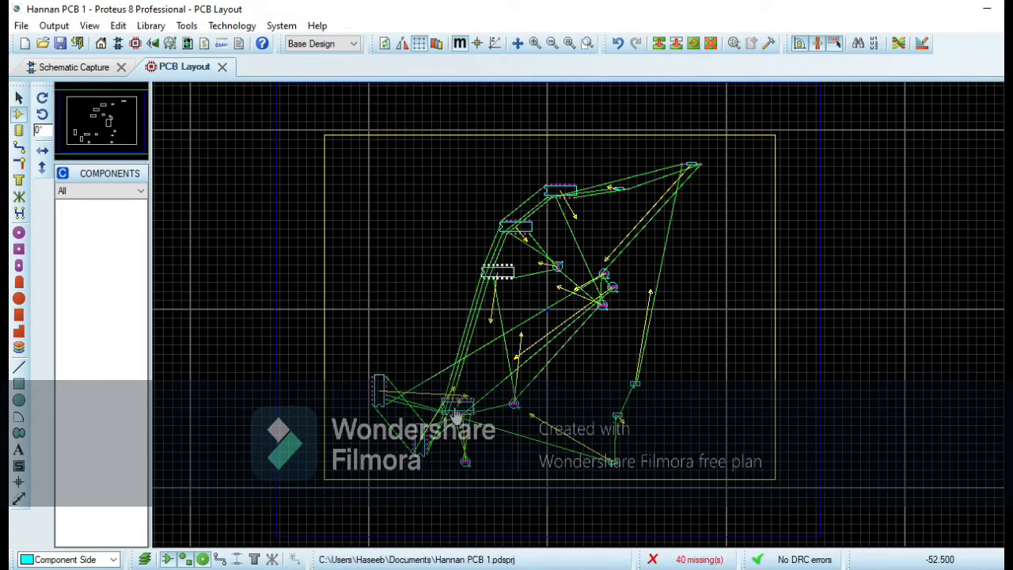
left_click_drag(462, 412, 516, 353)
Align the second vertical IC beside U4, then rotate U6 to 90° and place it third in that row
left_click_drag(421, 443, 430, 395)
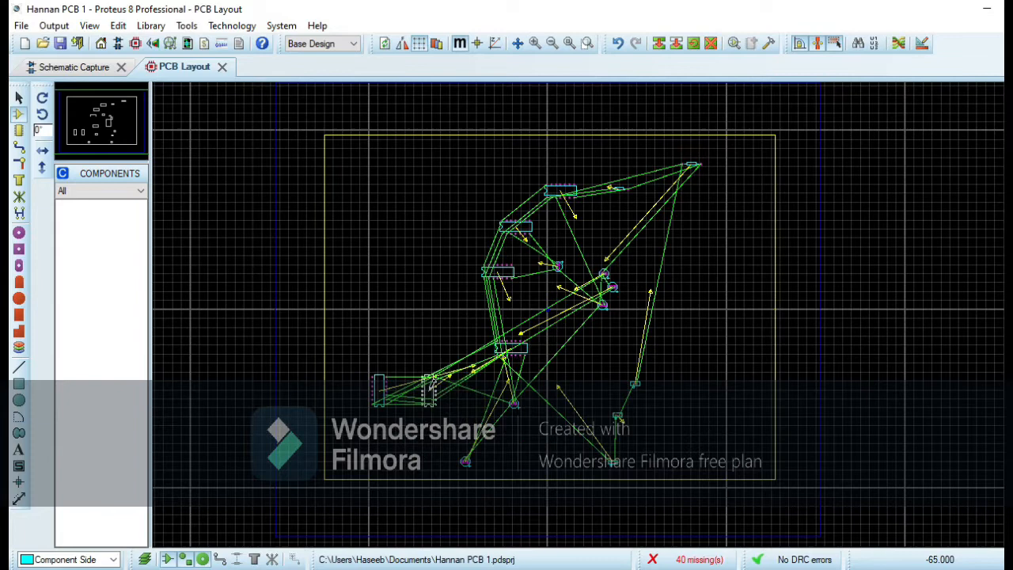
right_click(521, 352)
left_click(567, 300)
left_click(510, 355)
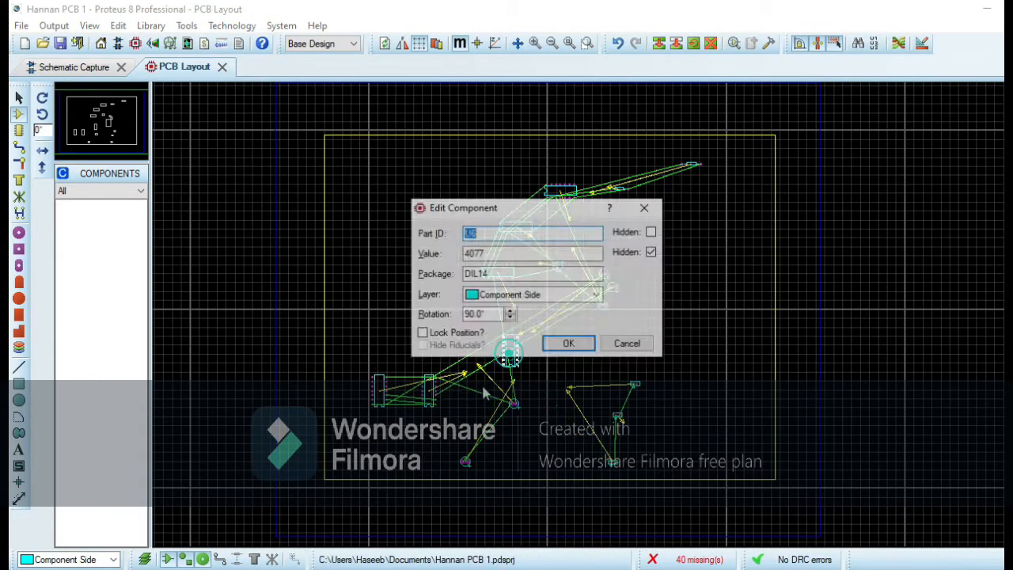
left_click(586, 343)
left_click_drag(510, 351, 484, 391)
Rotate the three remaining horizontal ICs by 90° and place them in turn to complete the lower row of six ICs
right_click(514, 275)
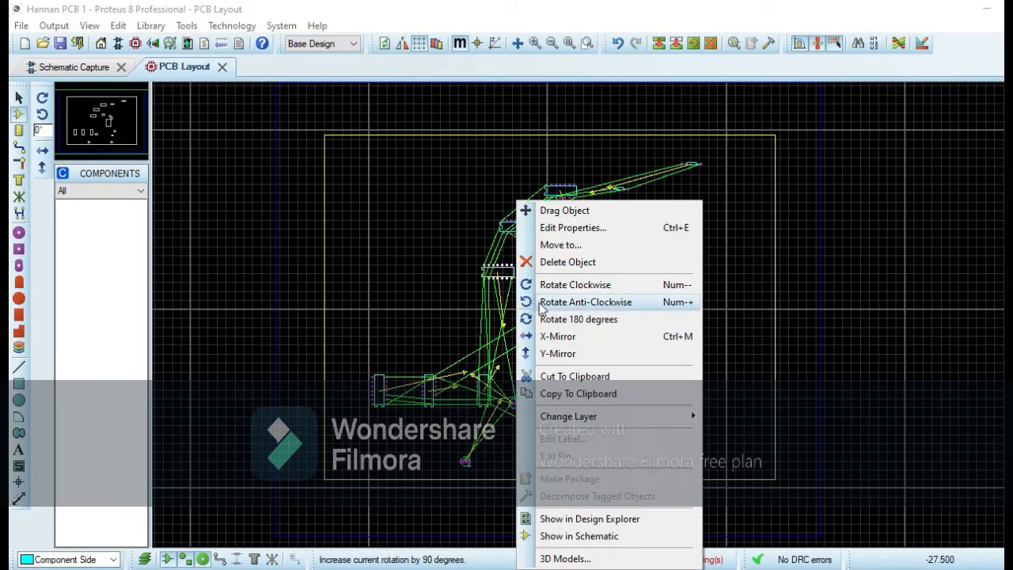
left_click(541, 304)
left_click_drag(493, 271, 545, 388)
right_click(526, 228)
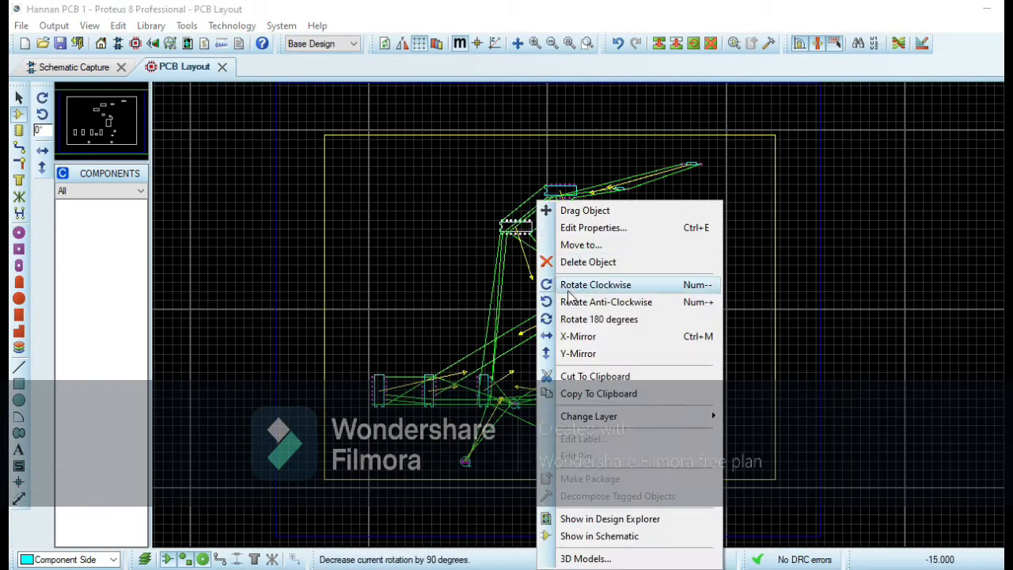
left_click(567, 289)
left_click_drag(515, 228, 599, 393)
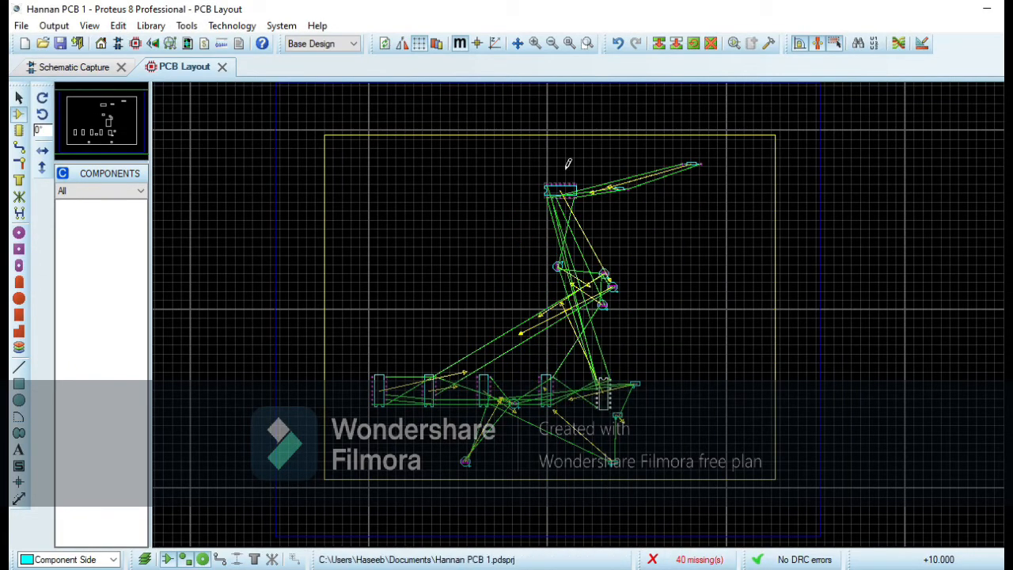
right_click(564, 185)
left_click(599, 260)
left_click_drag(560, 198, 664, 401)
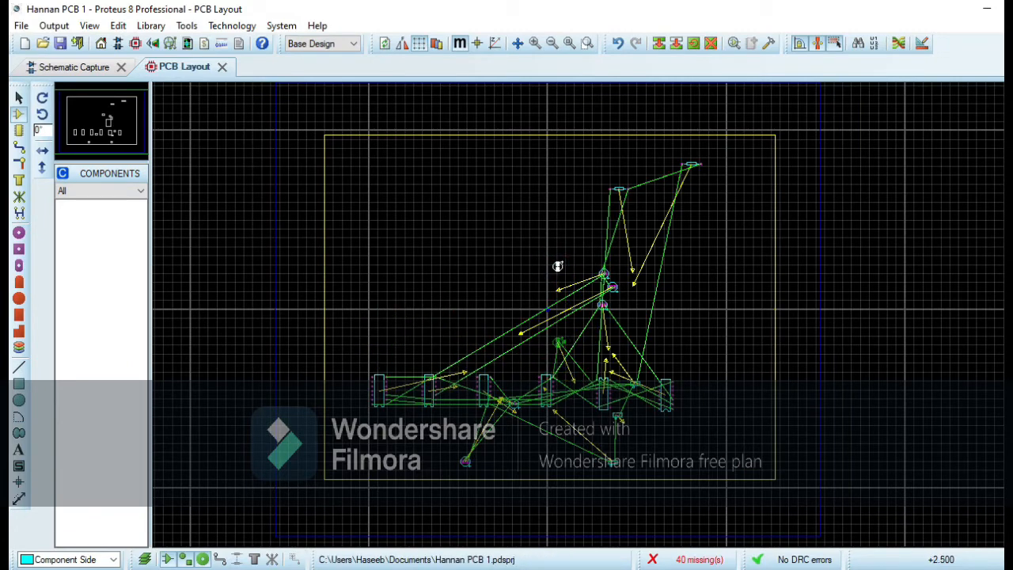
Arrange the six LEDs in a horizontal row just above the row of vertical ICs
double_click(606, 278)
left_click(582, 344)
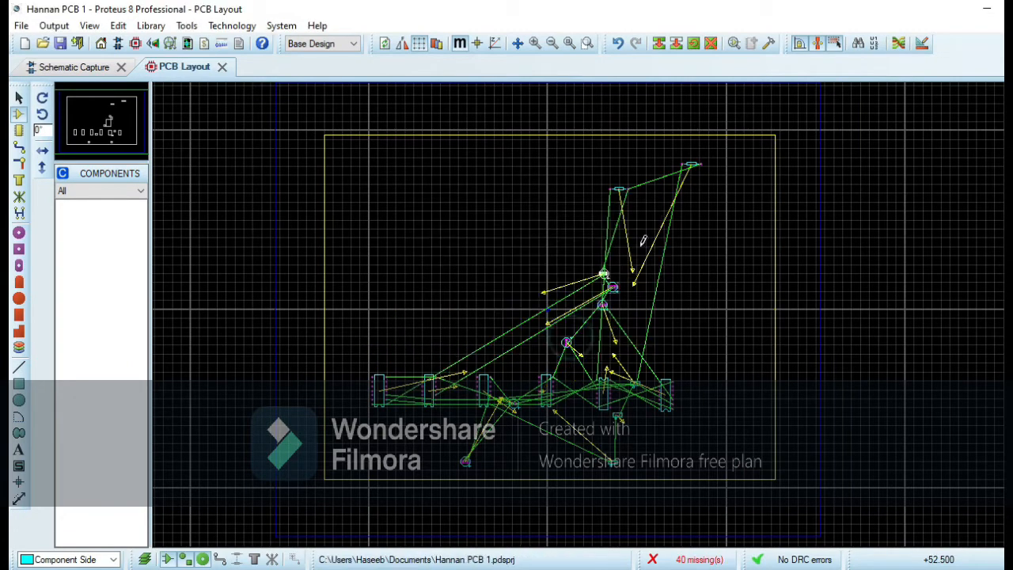
left_click_drag(603, 272, 406, 342)
left_click_drag(611, 289, 438, 345)
left_click_drag(467, 467, 473, 344)
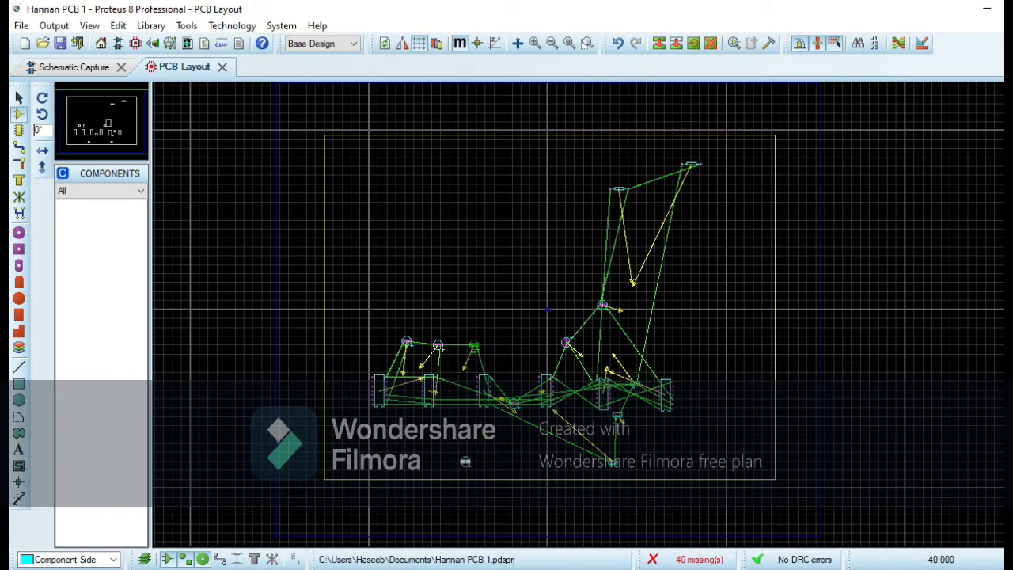
mouse_move(566, 341)
left_mouse_down()
mouse_move(510, 343)
mouse_move(573, 343)
left_mouse_up()
left_click_drag(603, 305, 629, 345)
left_click_drag(514, 404, 514, 342)
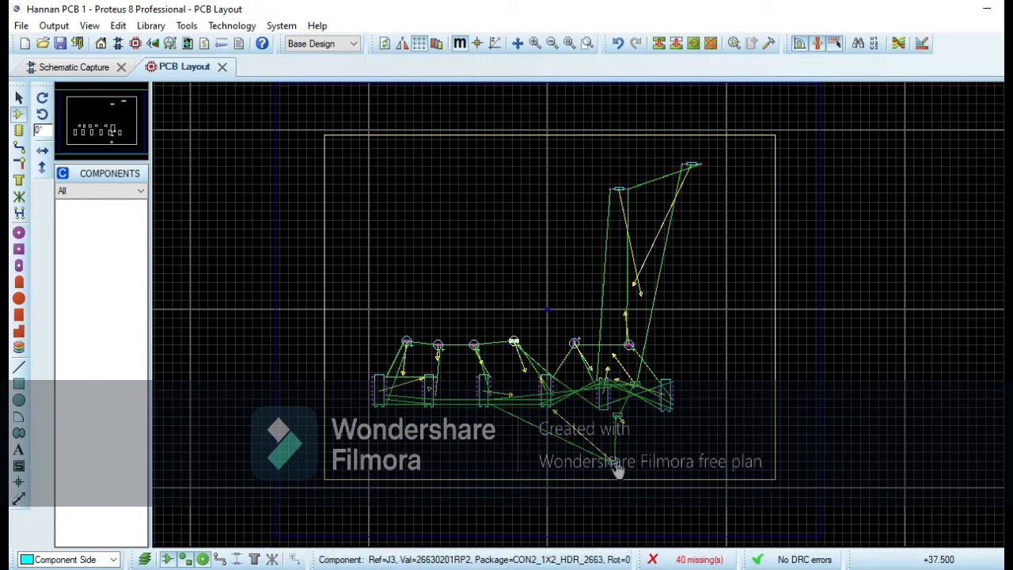
Move connector J3 and the connector above it to side-by-side positions beneath the left half of the IC row
left_click_drag(615, 466, 446, 462)
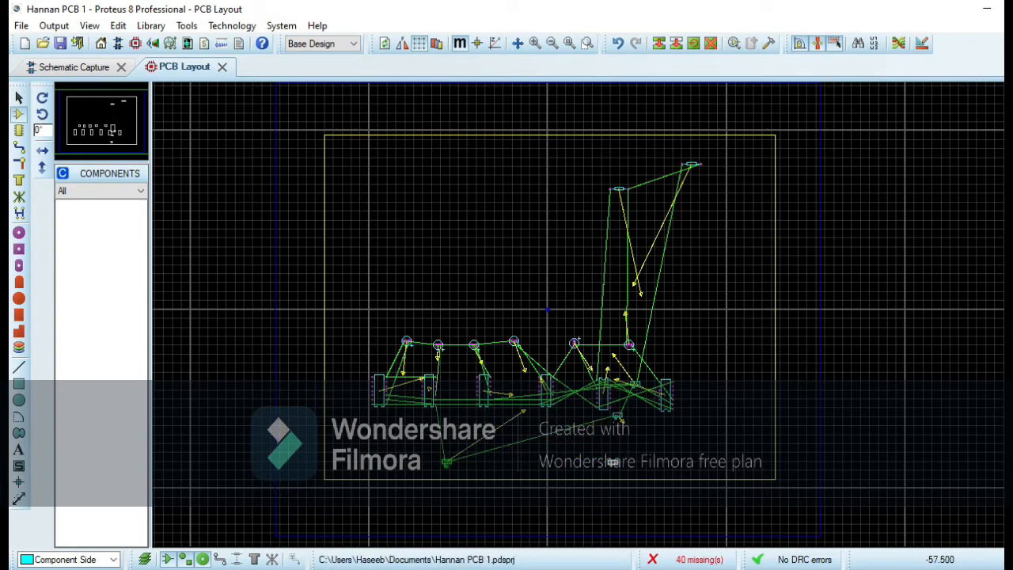
double_click(617, 419)
key("Escape")
left_click_drag(617, 419, 511, 450)
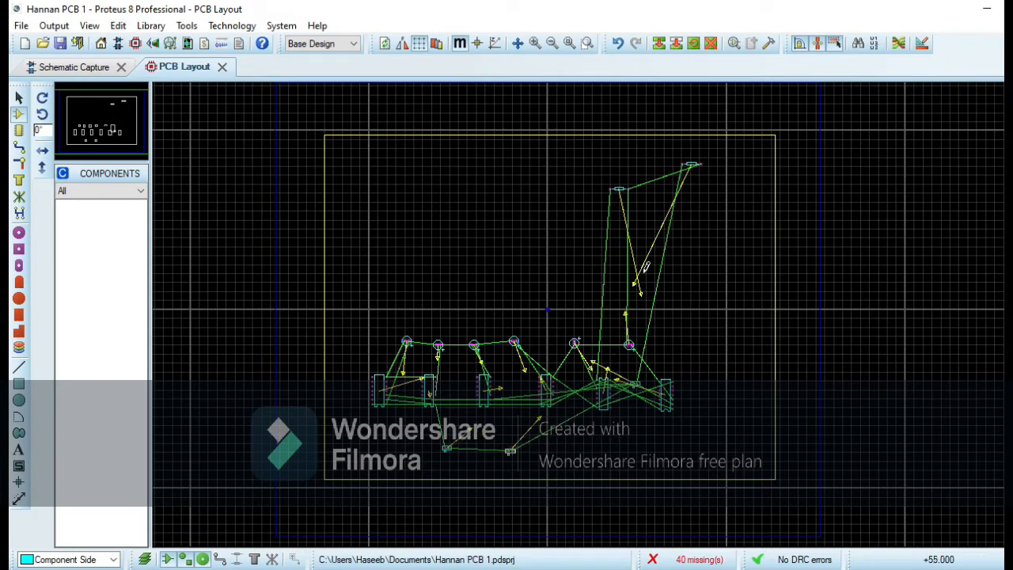
Move the two resistors side by side beneath the right half of the IC row, level with the connectors
left_click_drag(619, 190, 579, 452)
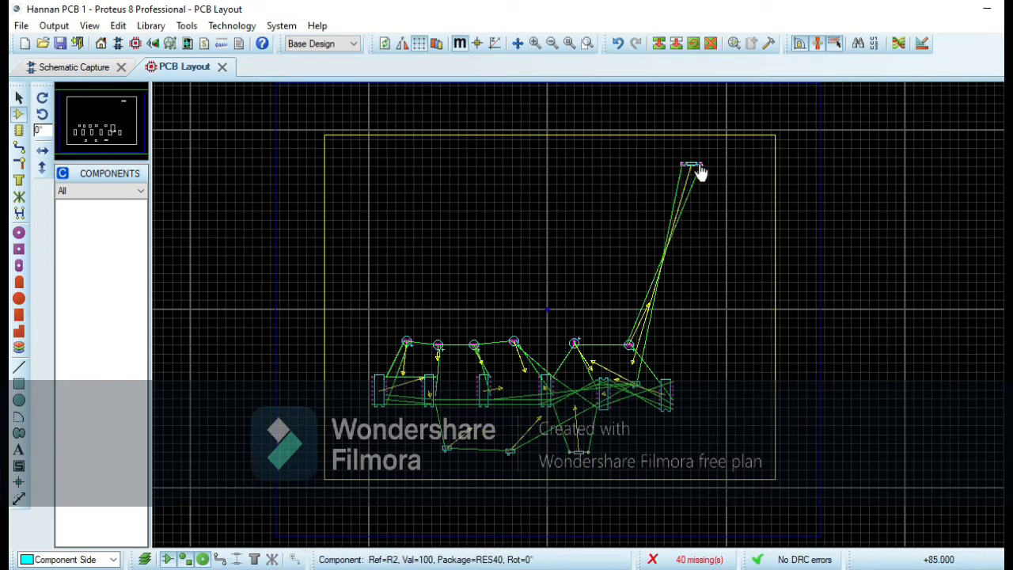
left_click_drag(700, 165, 651, 463)
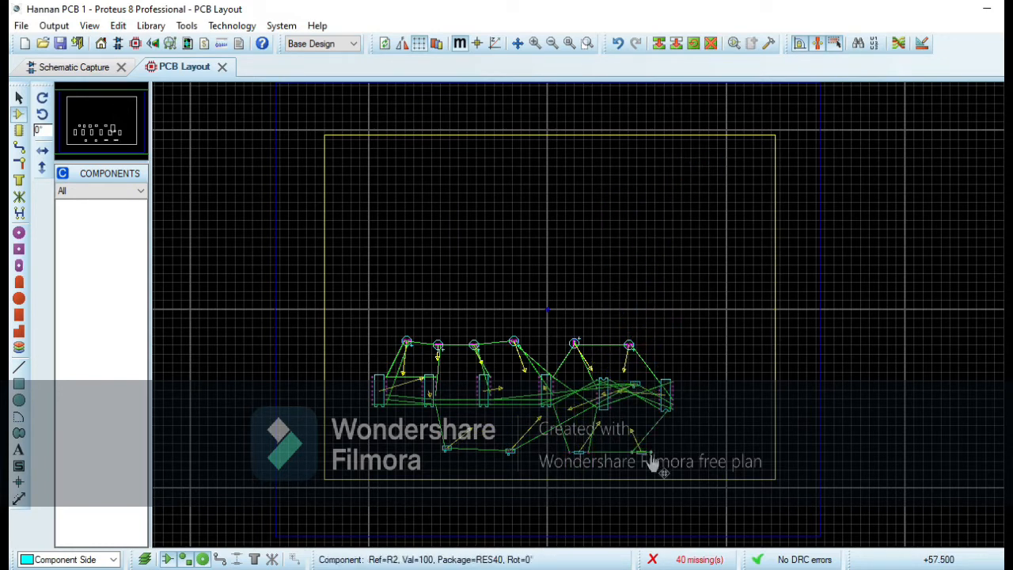
Run the shape-based auto-router on the whole board with the automatic basic schedule
left_click(187, 26)
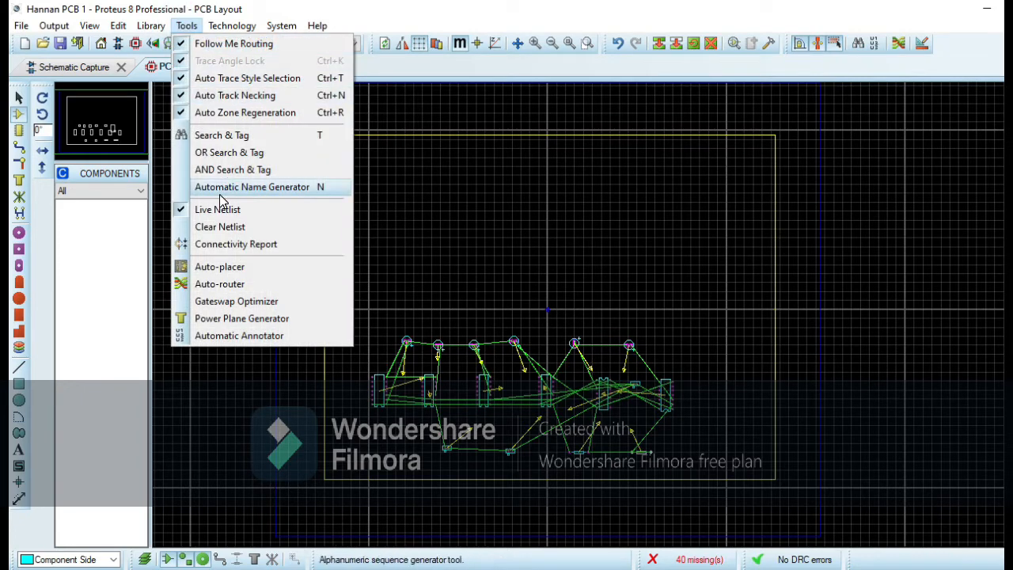
left_click(214, 283)
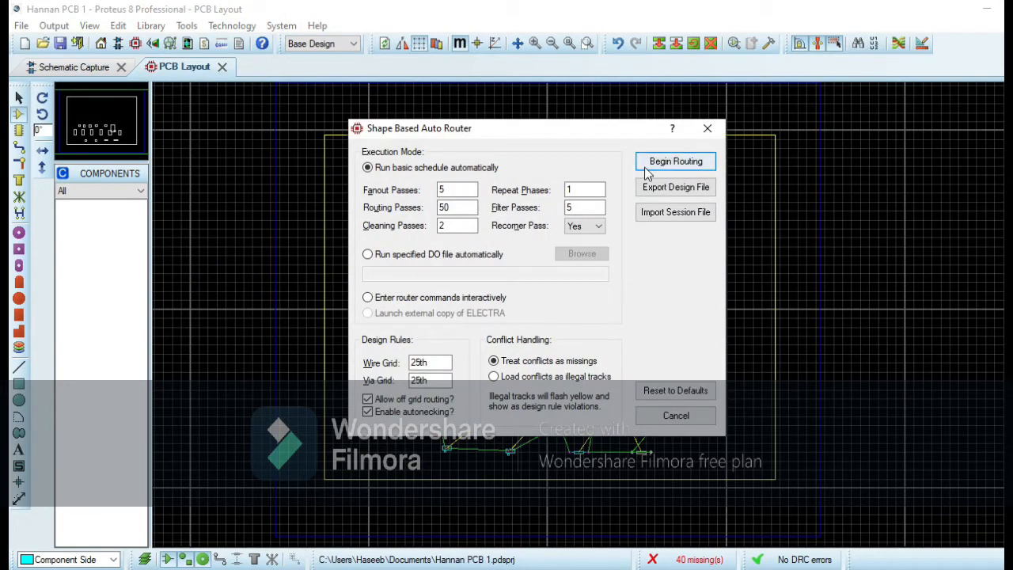
left_click(669, 163)
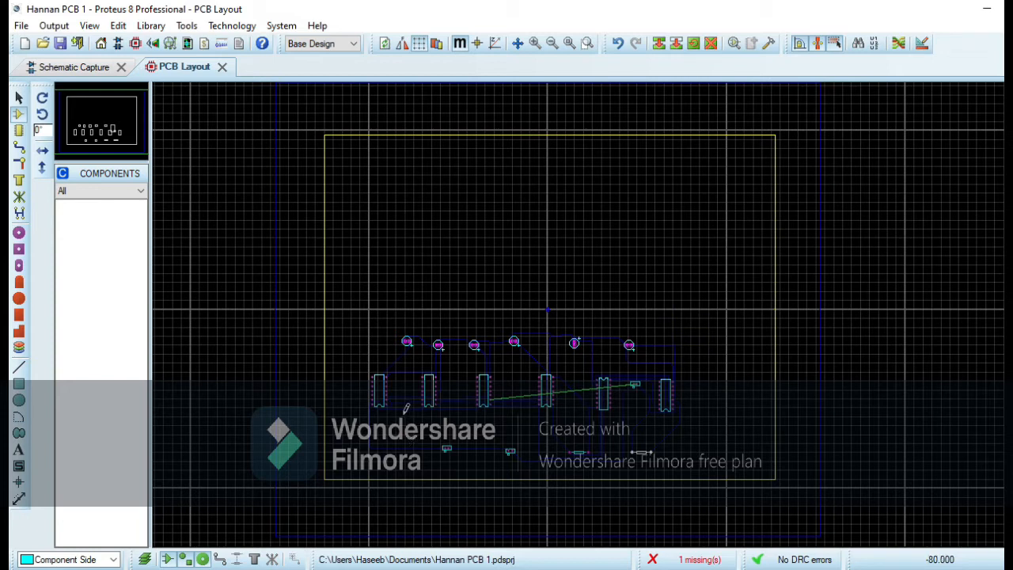
Change the trace style of the bottom-copper route between the second and third LEDs
mouse_move(398, 354)
left_mouse_down()
mouse_move(383, 346)
mouse_move(398, 342)
left_mouse_up()
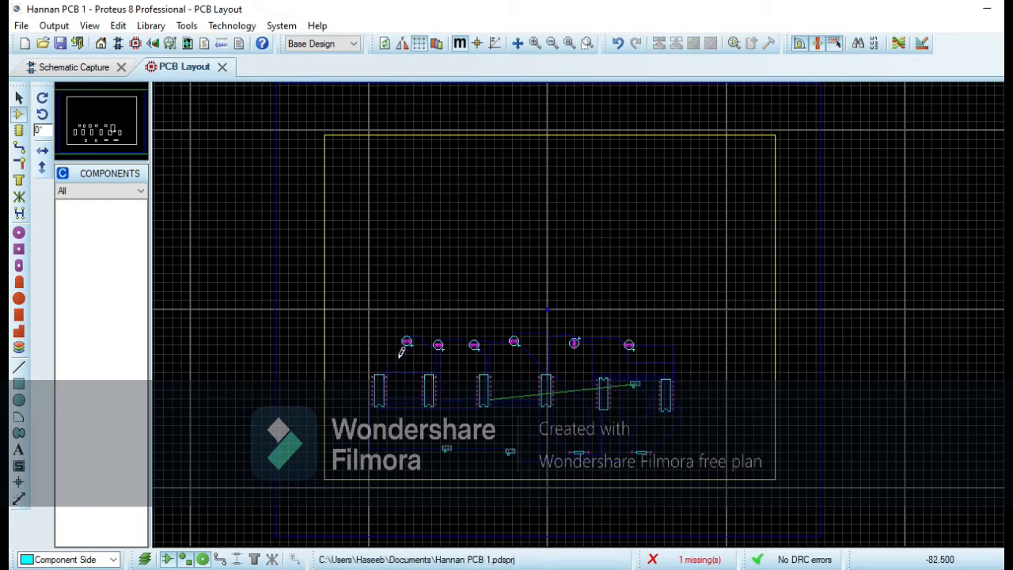
left_click(402, 351)
scroll(425, 361, "up", 2)
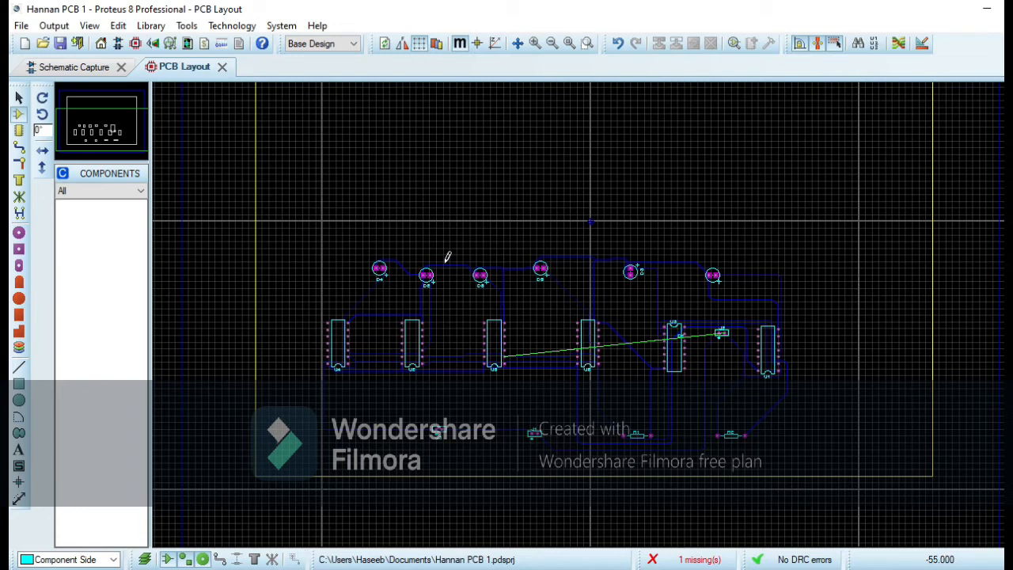
left_click(20, 100)
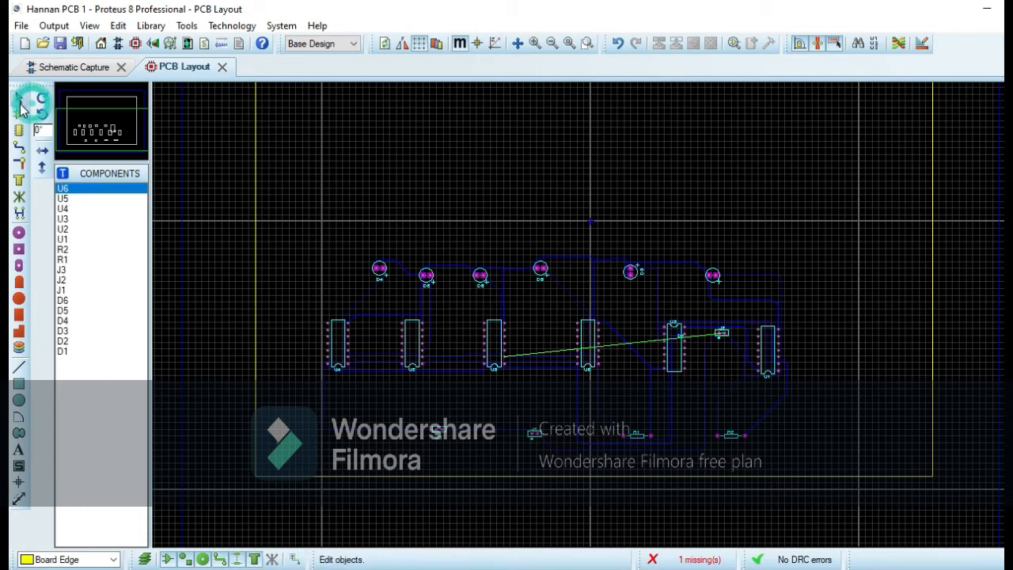
right_click(441, 273)
mouse_move(525, 377)
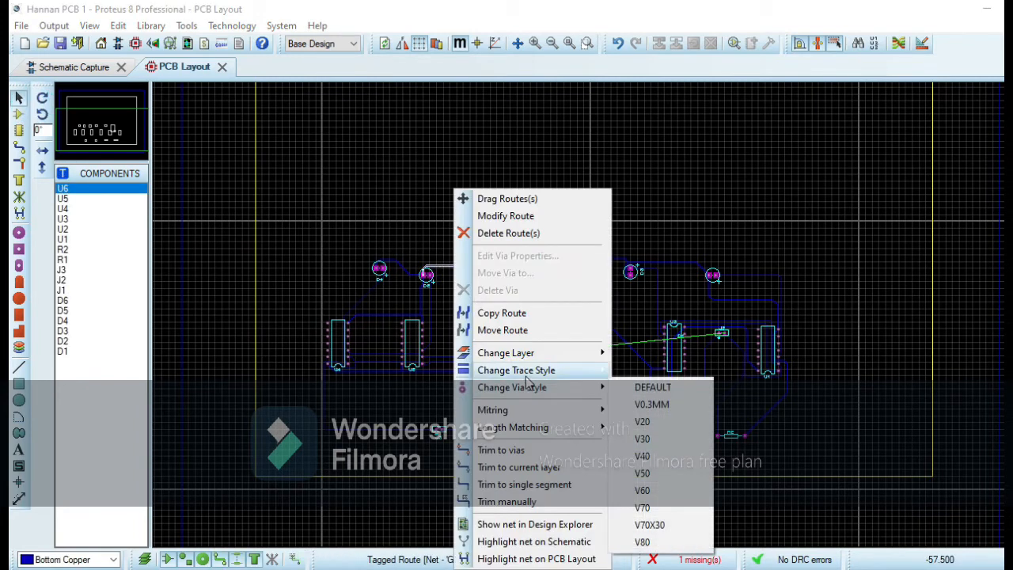
left_click(645, 402)
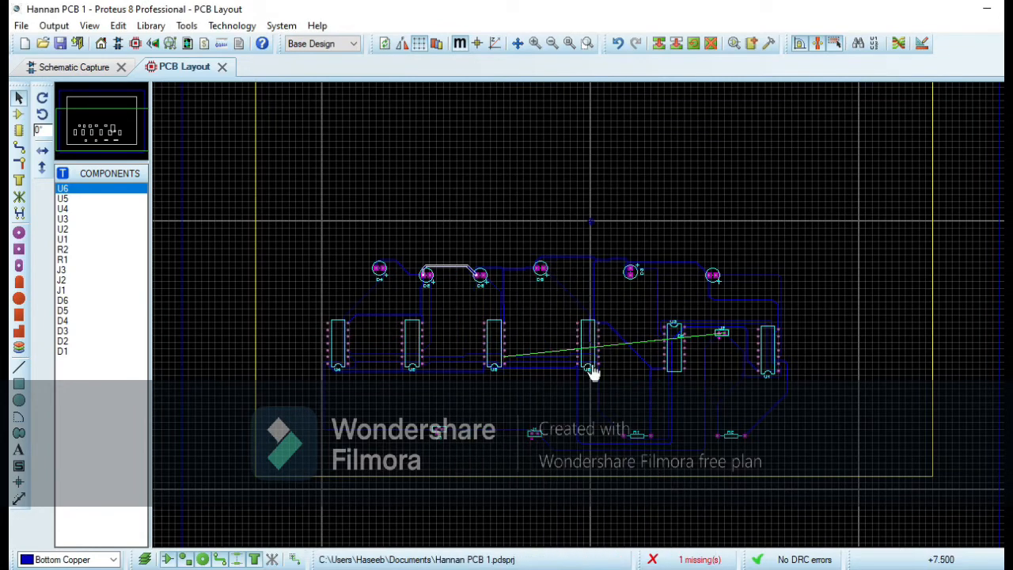
Change the trace style of the ground route leading into the fourth LED and of the route between the first LED and first IC
right_click(519, 275)
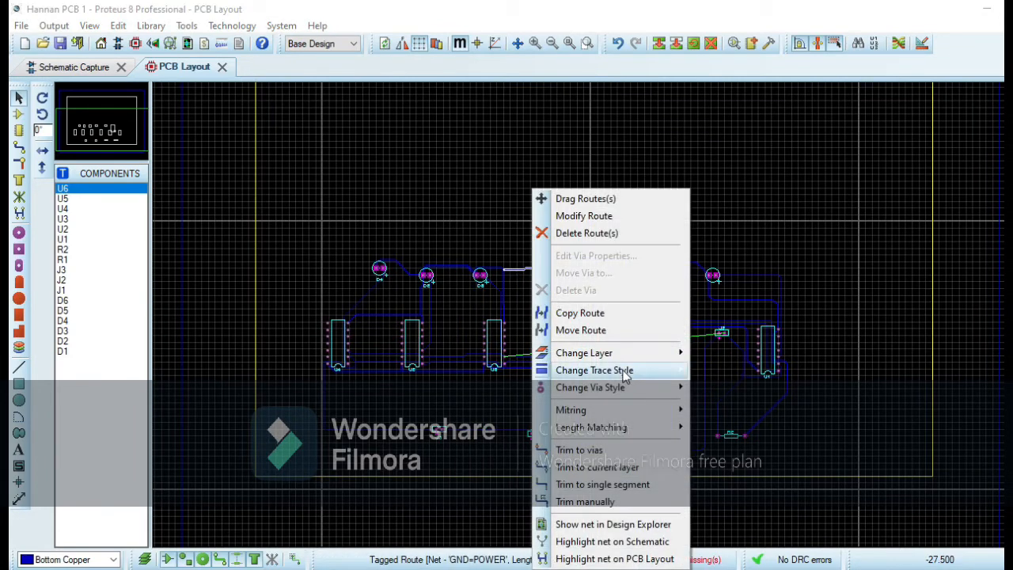
mouse_move(633, 372)
left_click(718, 400)
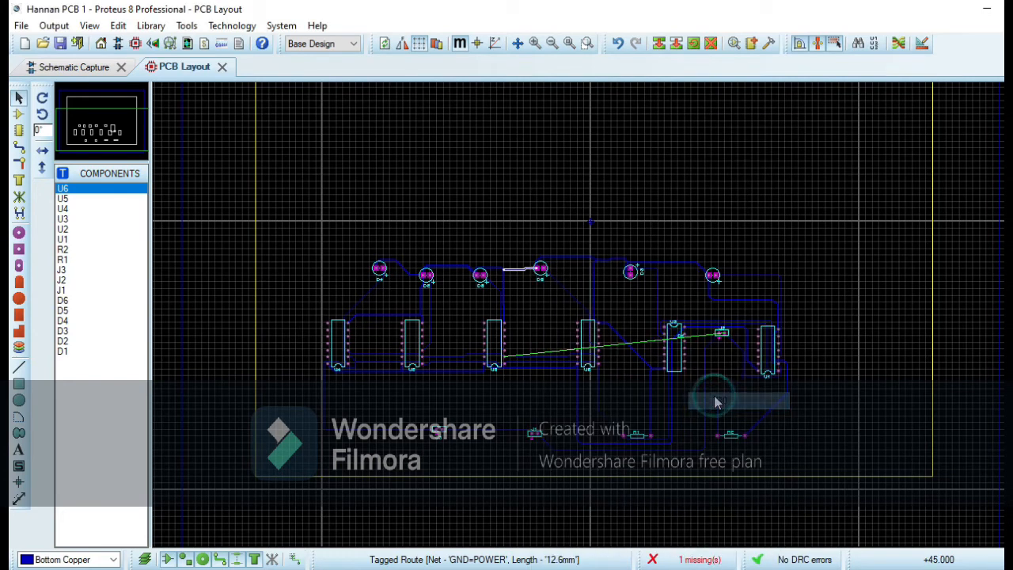
left_click(510, 190)
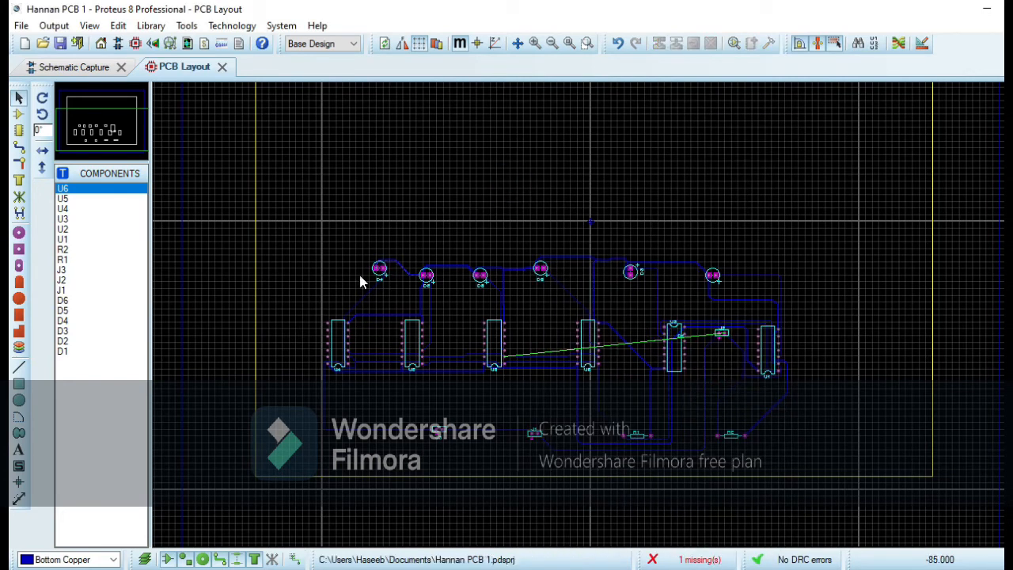
right_click(358, 304)
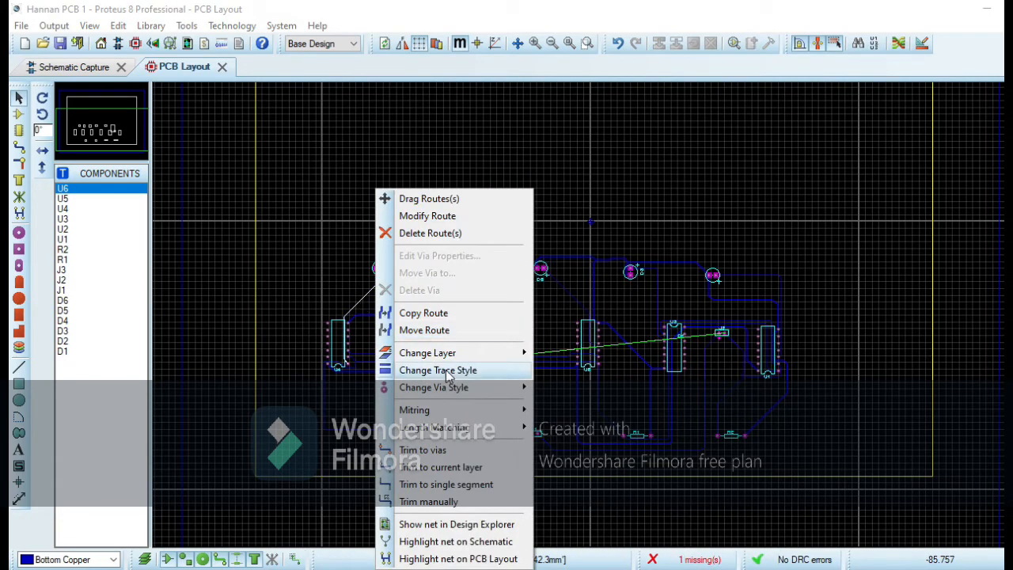
mouse_move(448, 370)
left_click(572, 400)
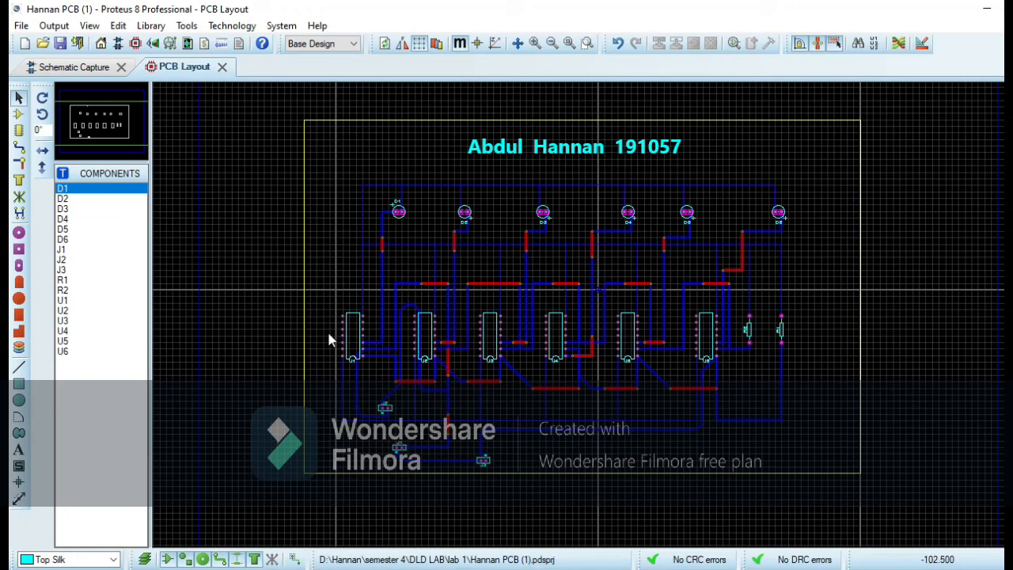
Open the board in the 3D Visualizer and examine it edge-on, from the solder side and from the component side
left_click(158, 47)
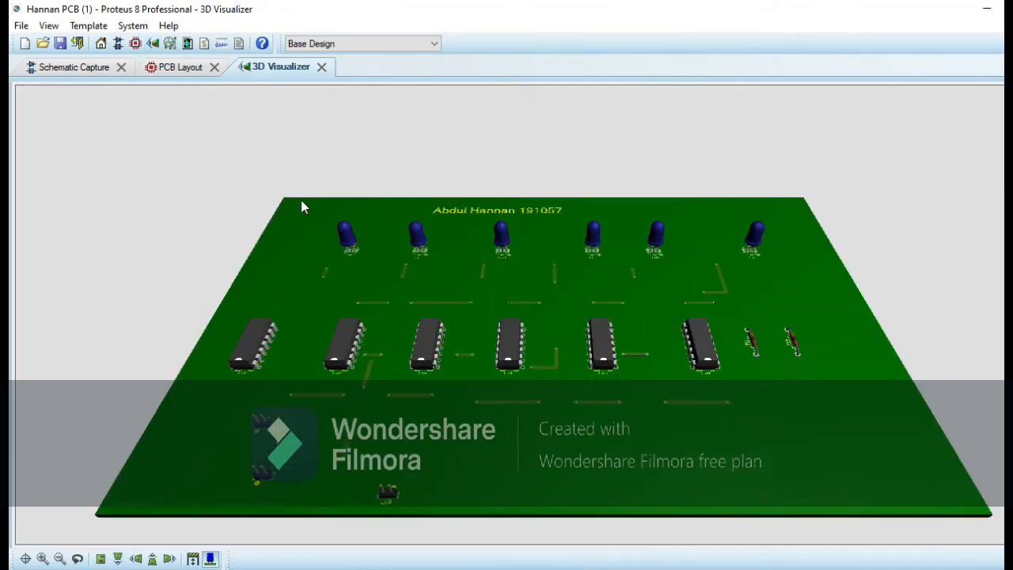
middle_click(226, 210)
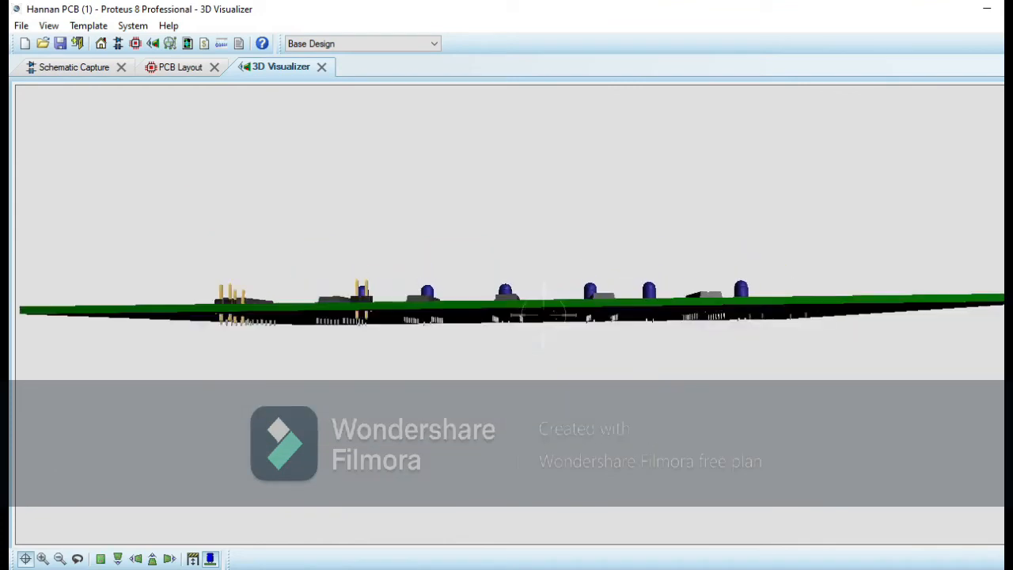
left_click_drag(543, 315, 536, 205)
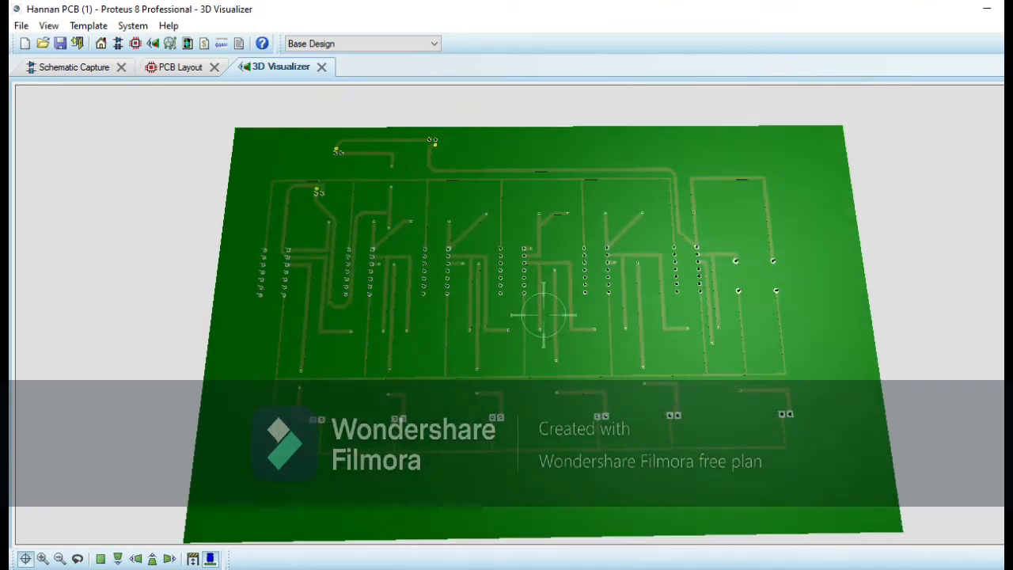
left_click_drag(544, 315, 535, 272)
left_click_drag(544, 315, 578, 372)
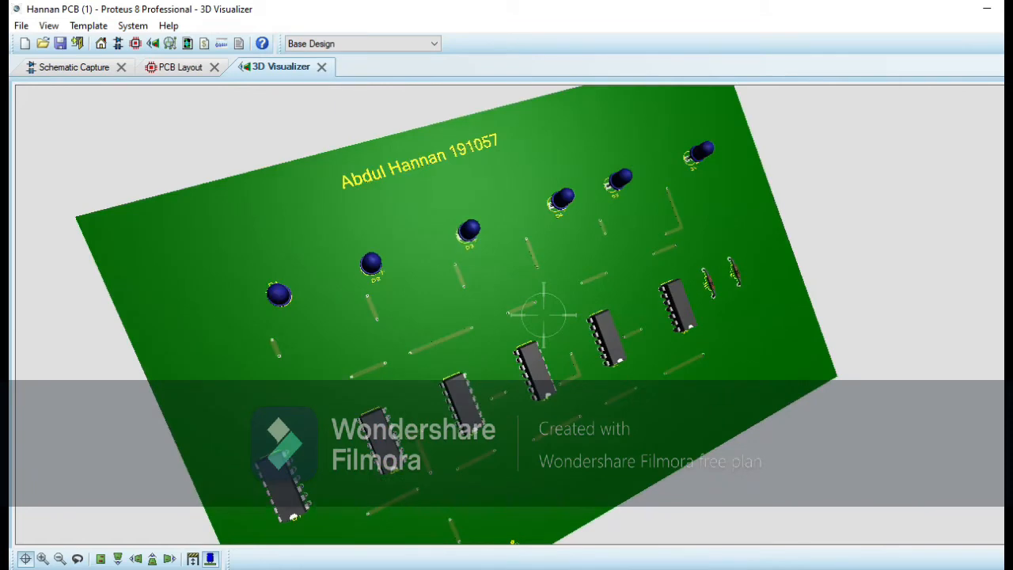
right_click(543, 314)
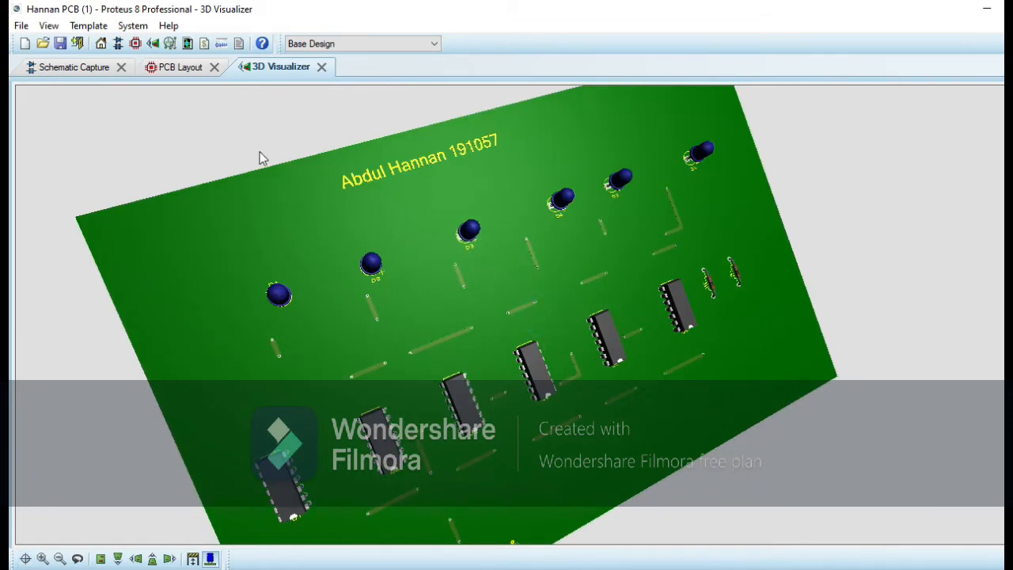
Return to the PCB layout and examine the routed tracks around the LEDs, ICs and resistors up close
left_click(181, 68)
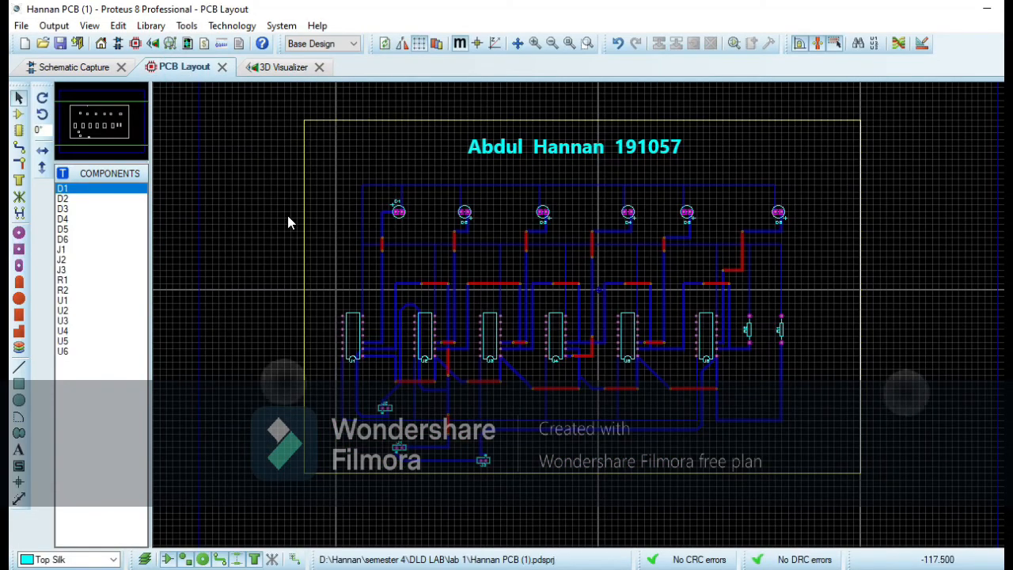
scroll(288, 222, "up", 1)
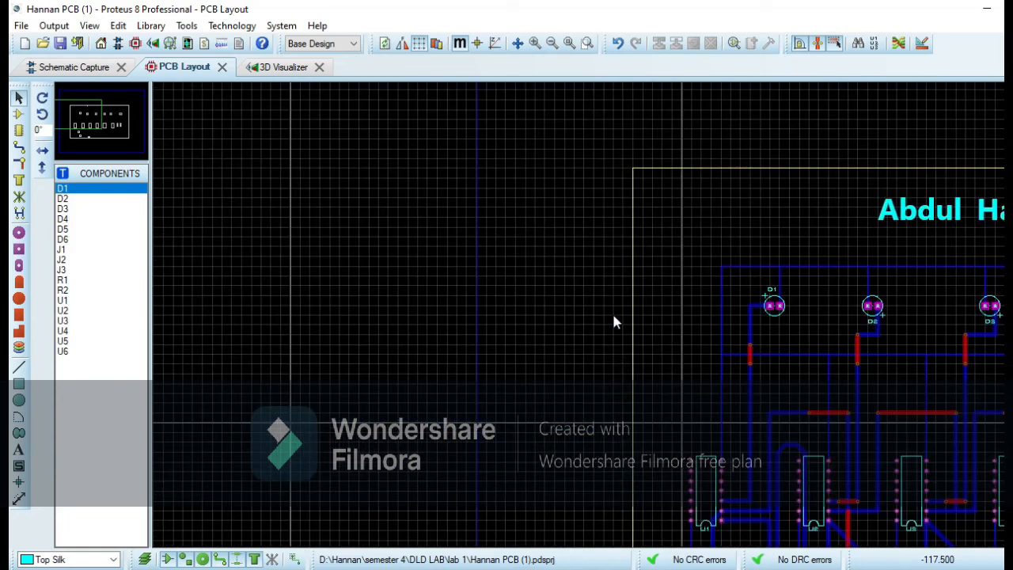
left_click(69, 112)
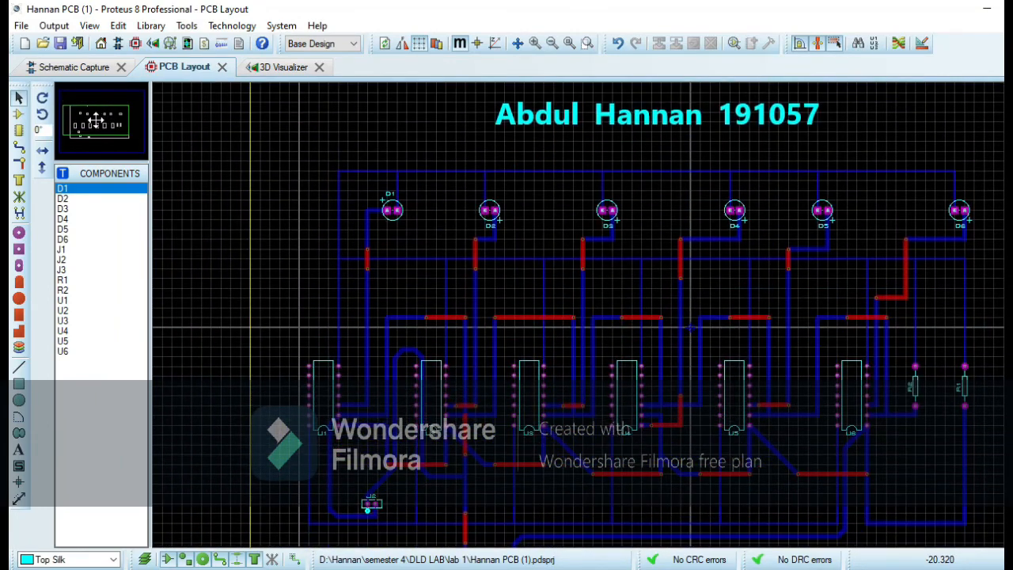
left_click(99, 120)
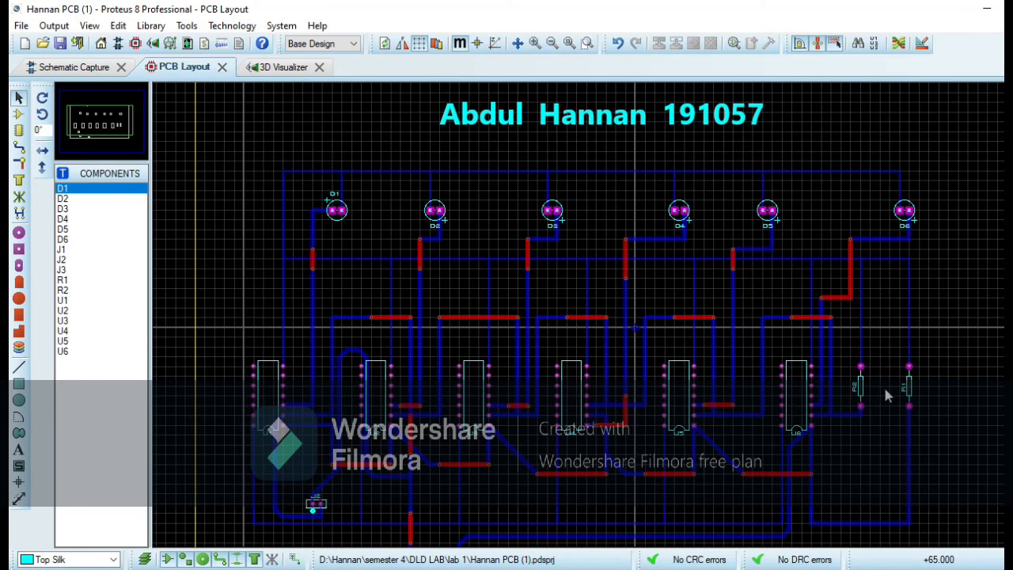